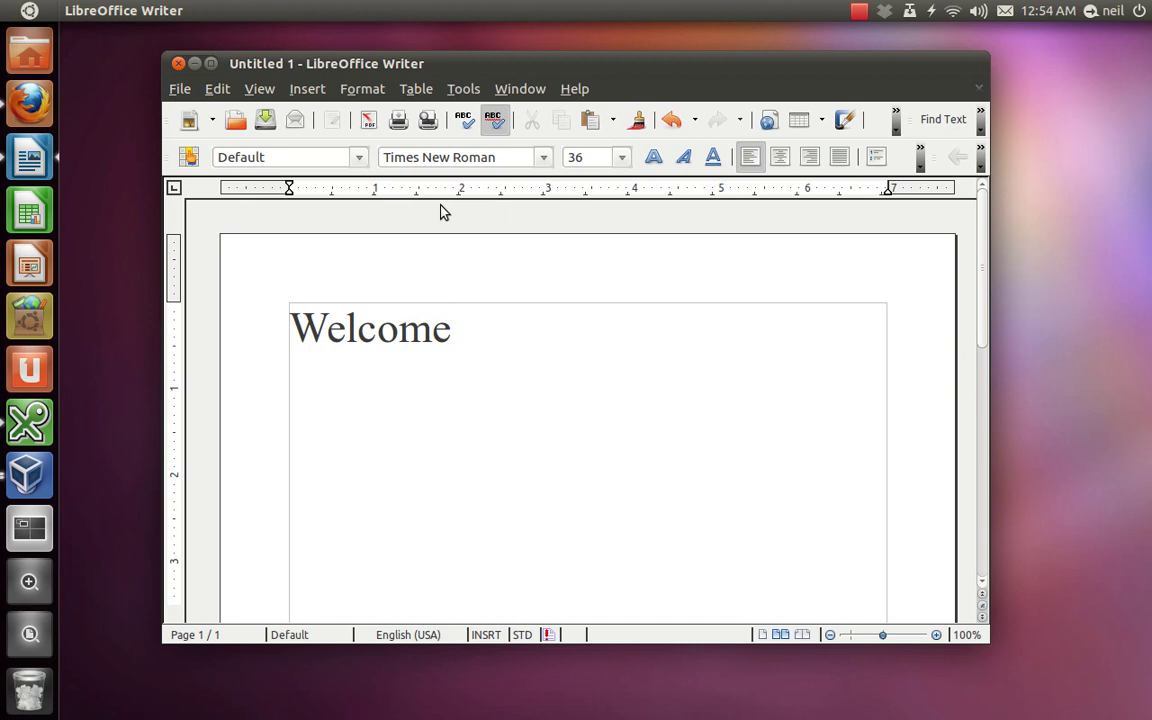
Step: Complete the document text to read "Welcome to a quick look at Frugalware 1.5 Mores – RC2 :)" and centre it
text(uic)
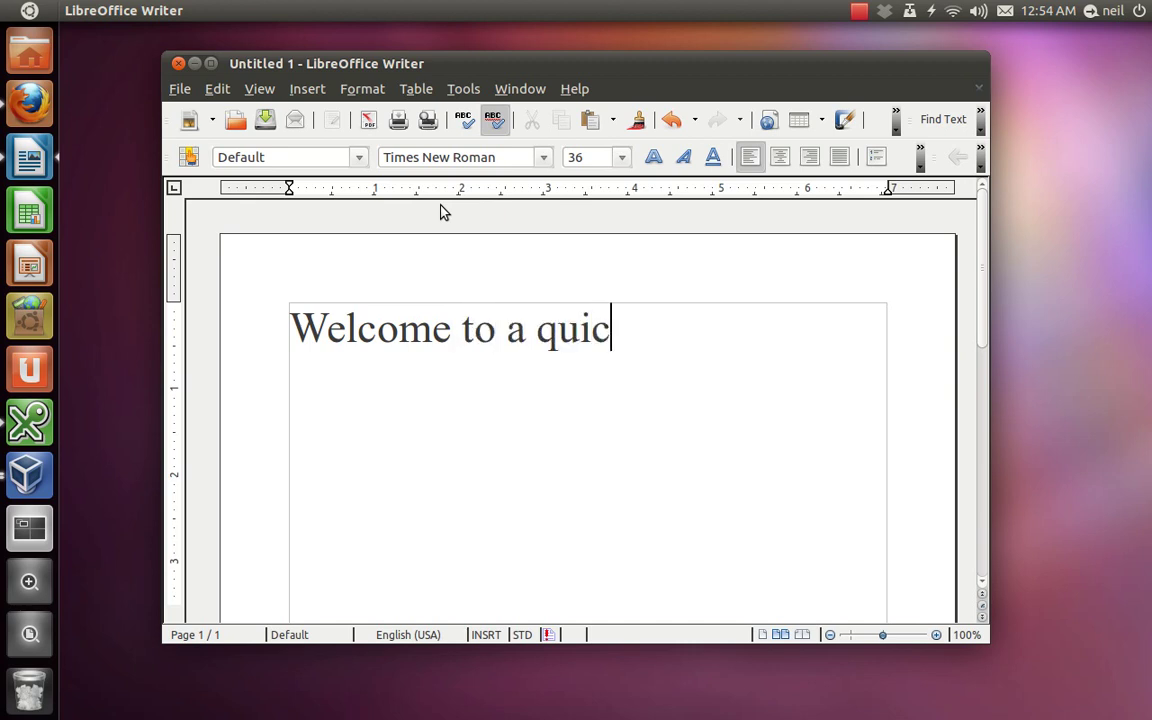
text(k look at)
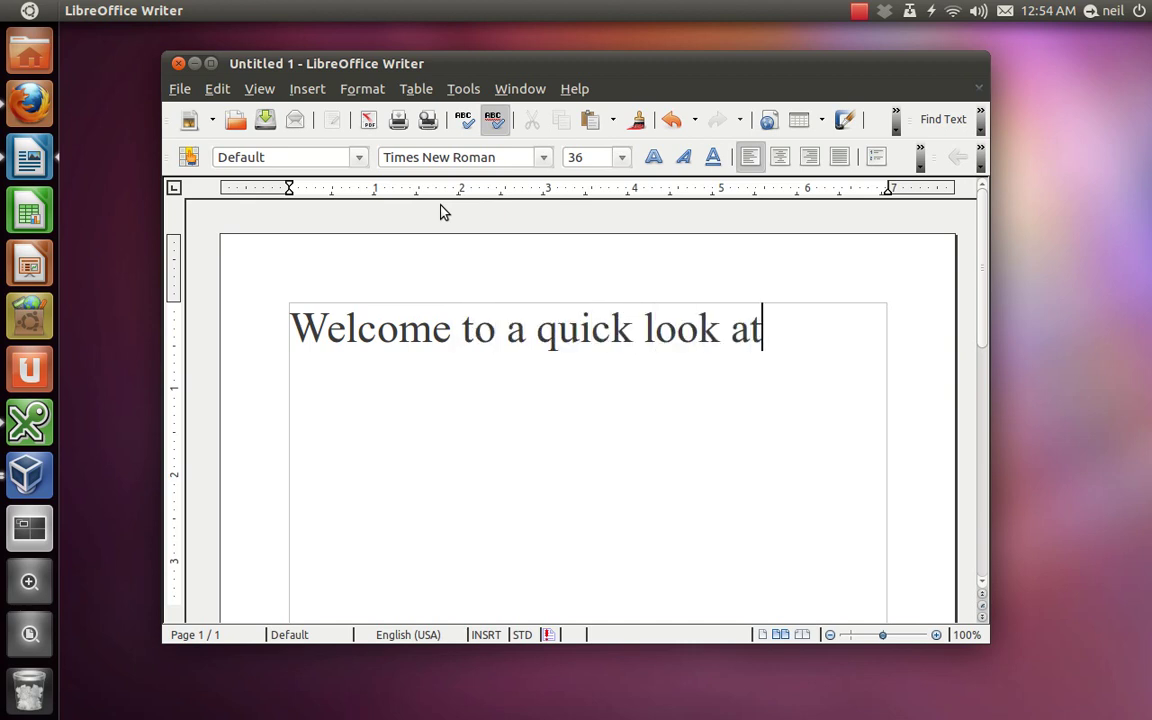
text( Frugal)
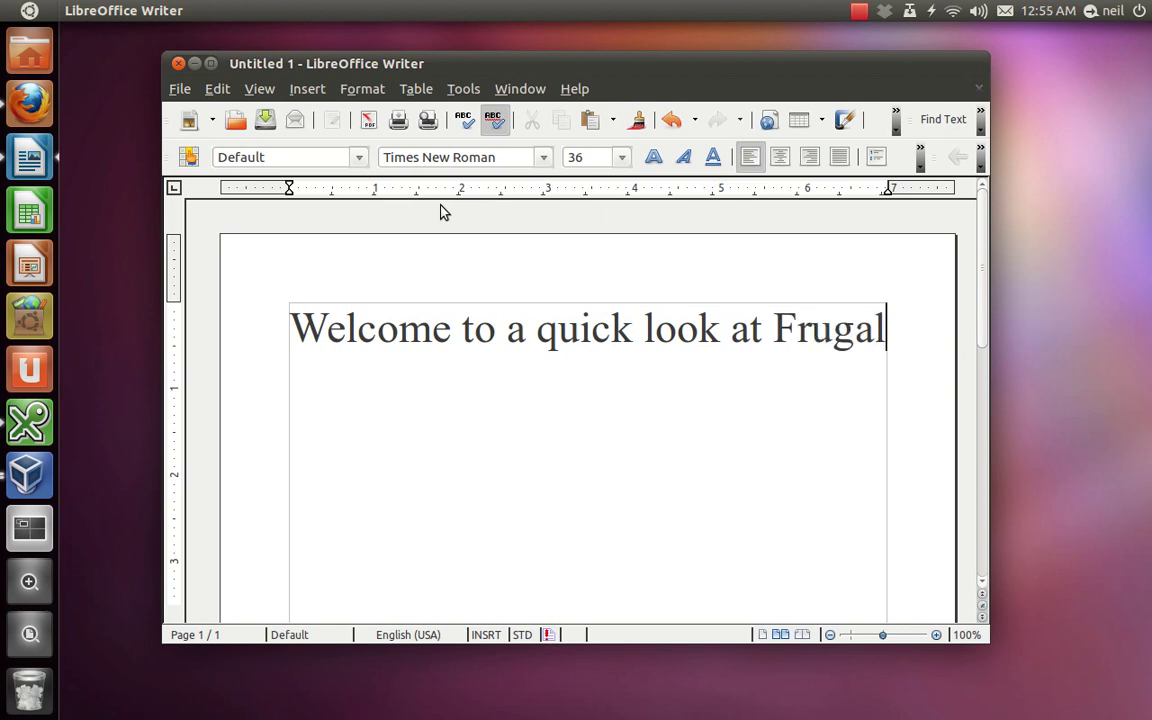
text(ware 1.)
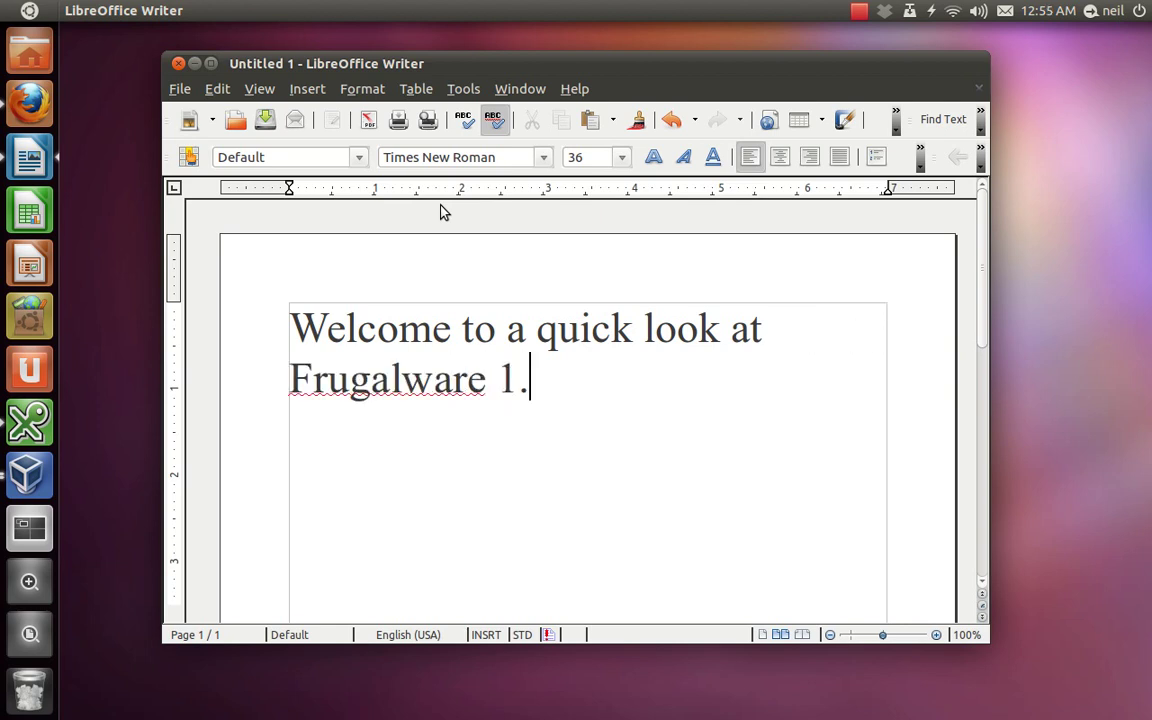
text(5 Mo)
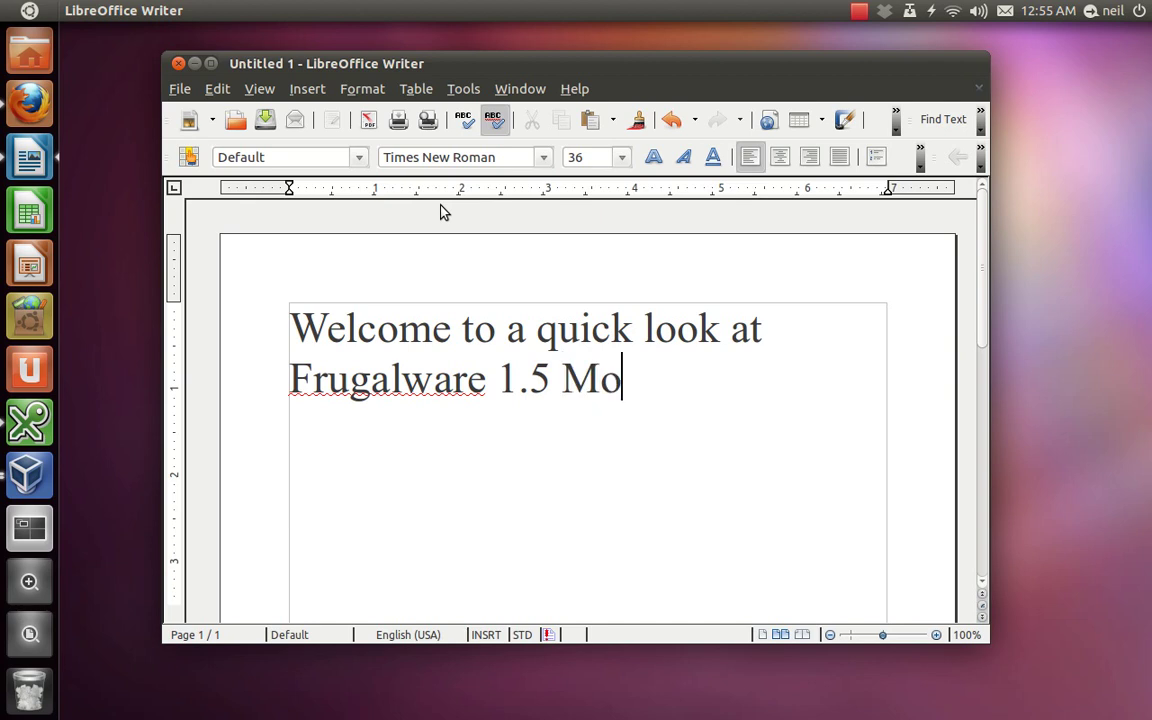
text(res - R)
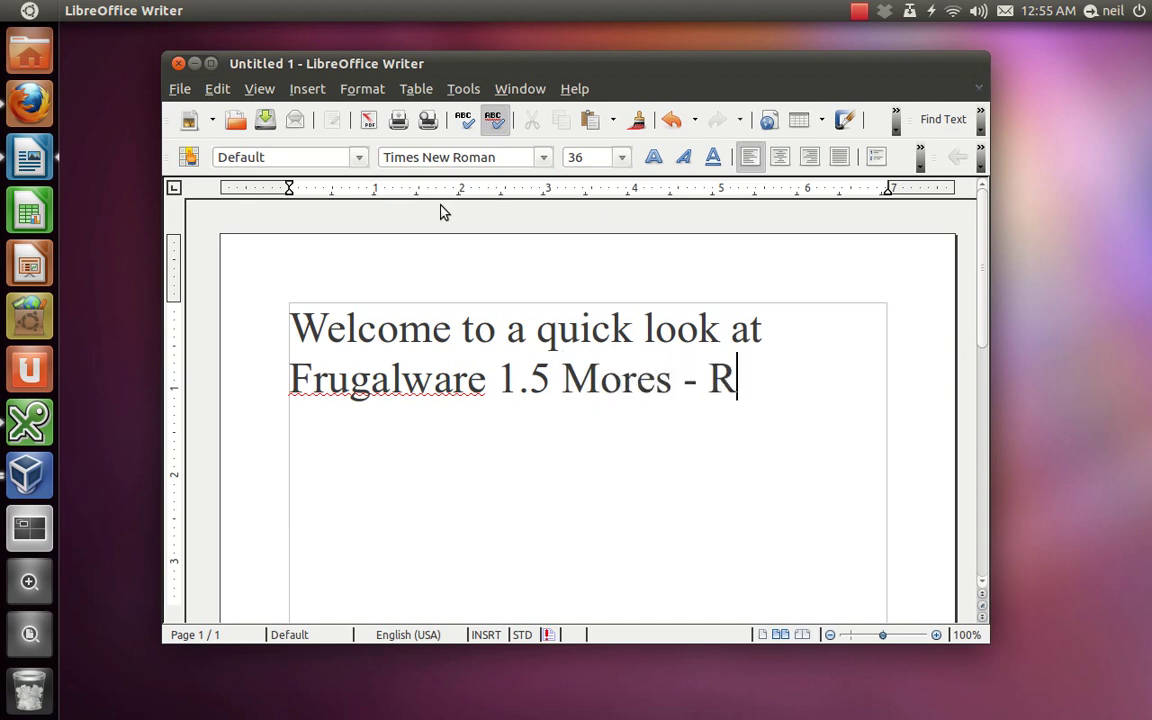
text(C2 :))
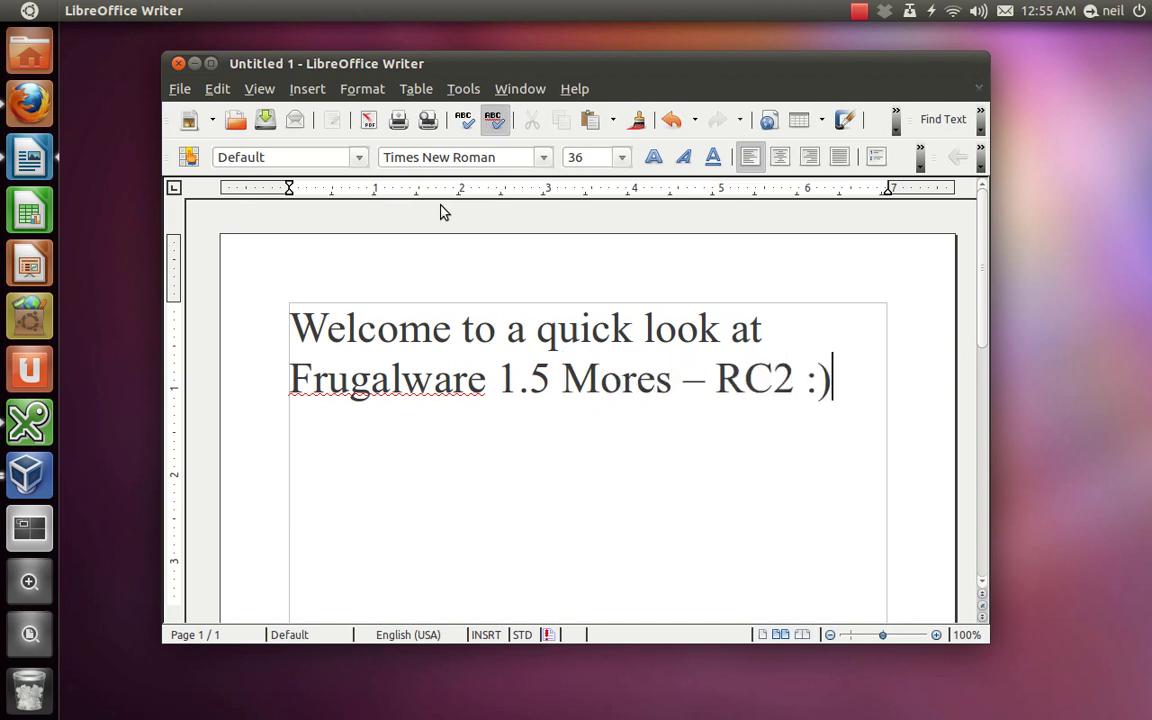
key(ctrl+a)
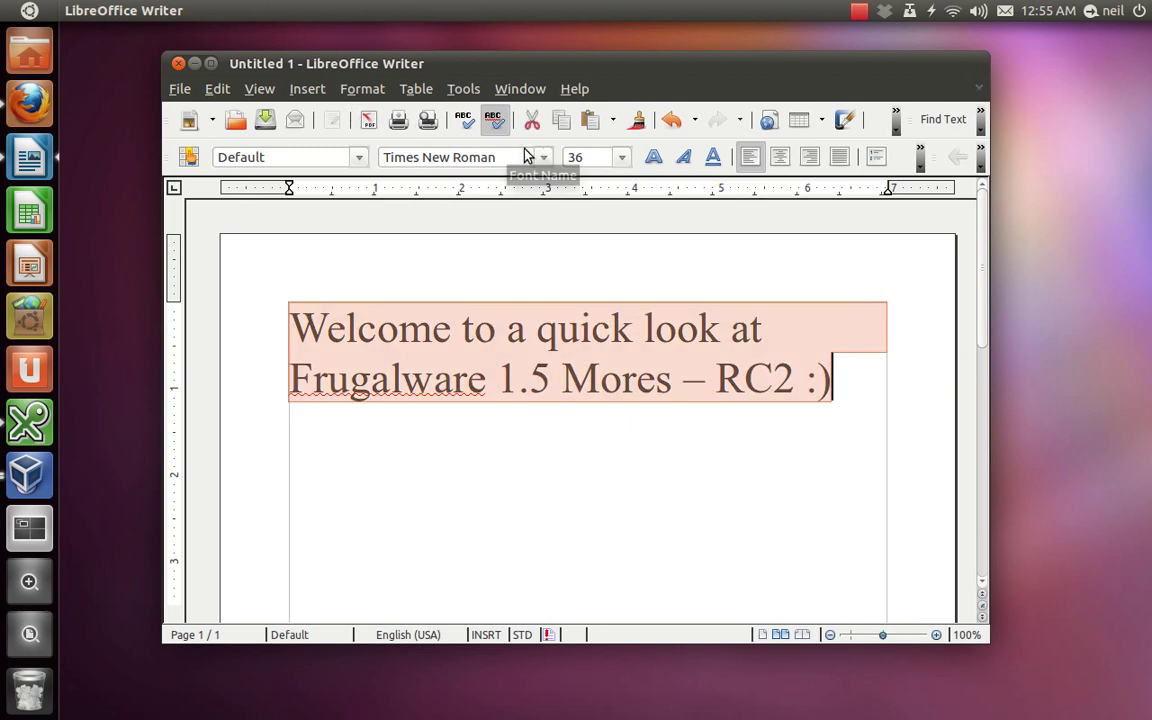
click(779, 157)
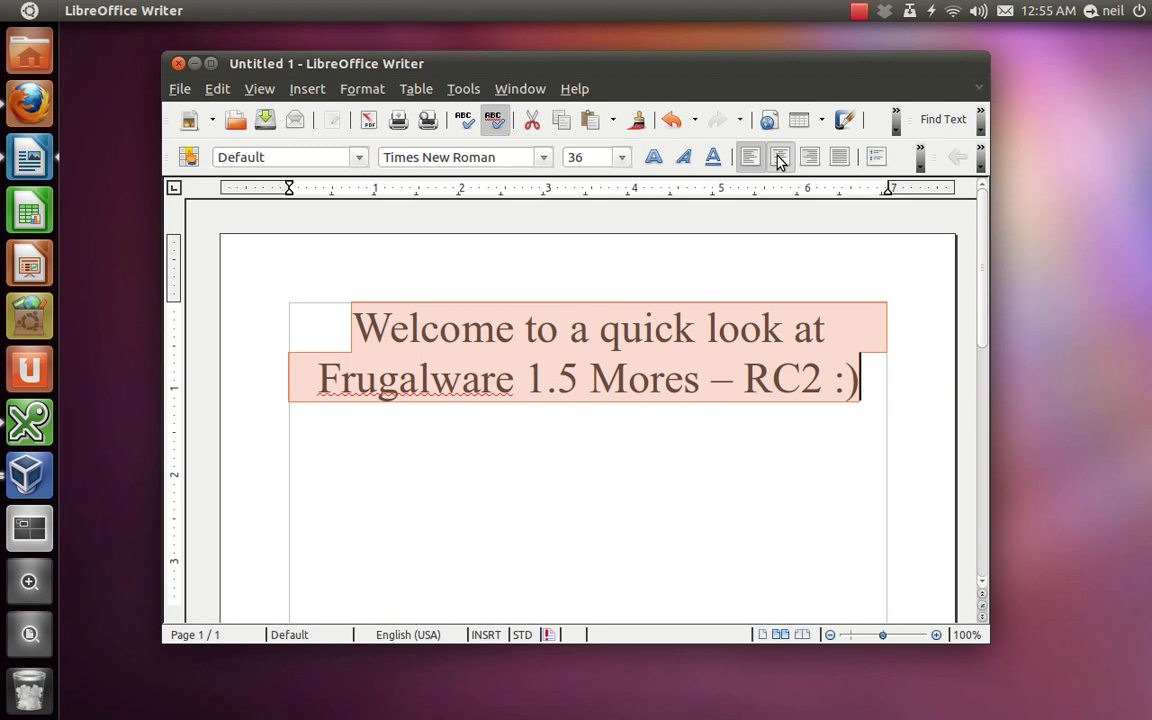
Step: Switch to the Frugalware 1.5 Mores virtual machine and log in by entering the account password
click(1080, 258)
key(ctrl+alt+Left)
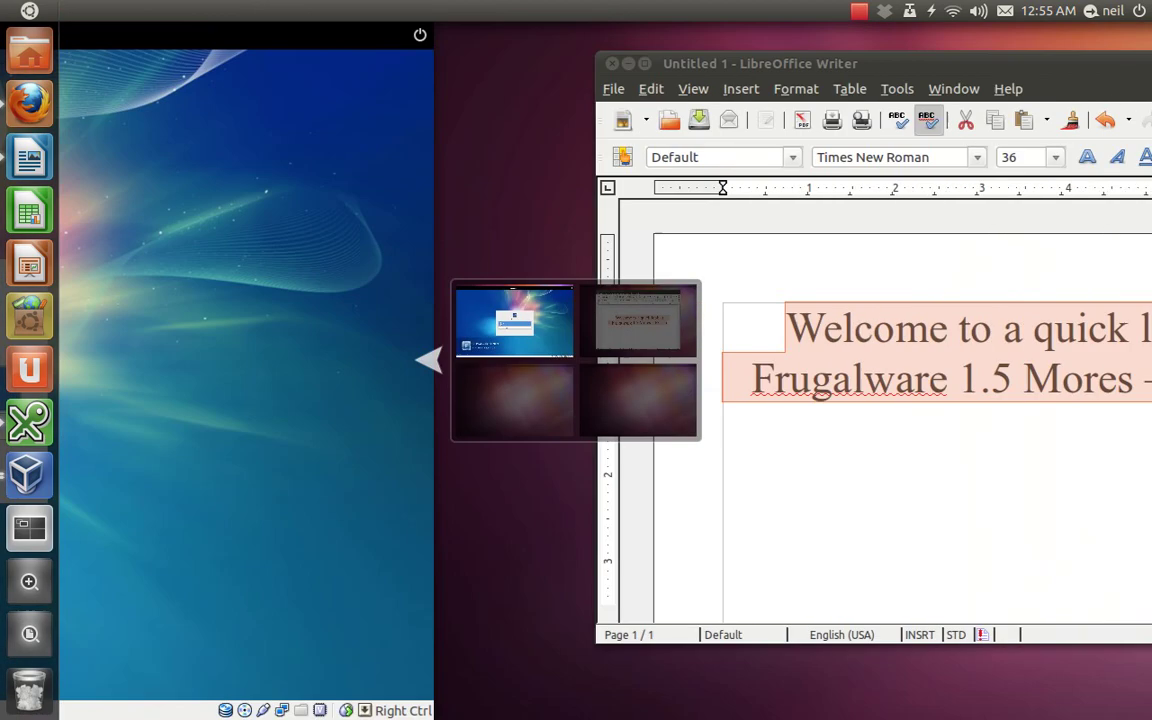
click(662, 388)
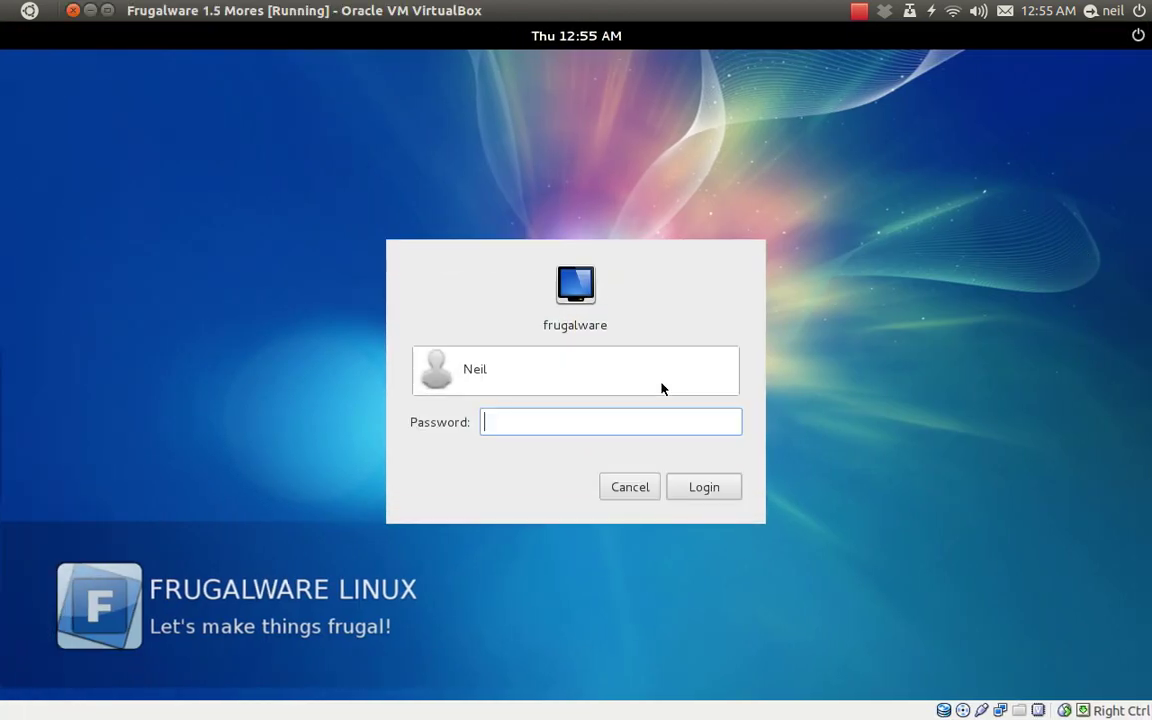
text(*****)
key(Return)
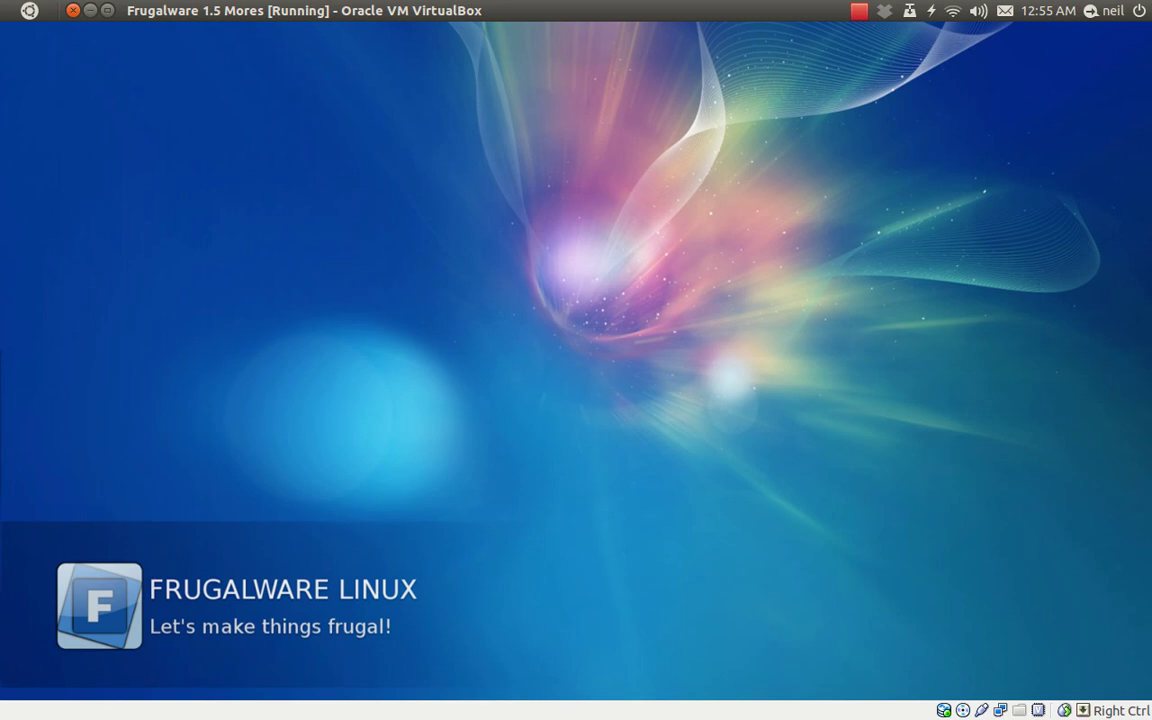
Step: Return to the LibreOffice Writer document and replace its text with "It sports some Gnome shell goodness"
key(ctrl+alt+Right)
text(It )
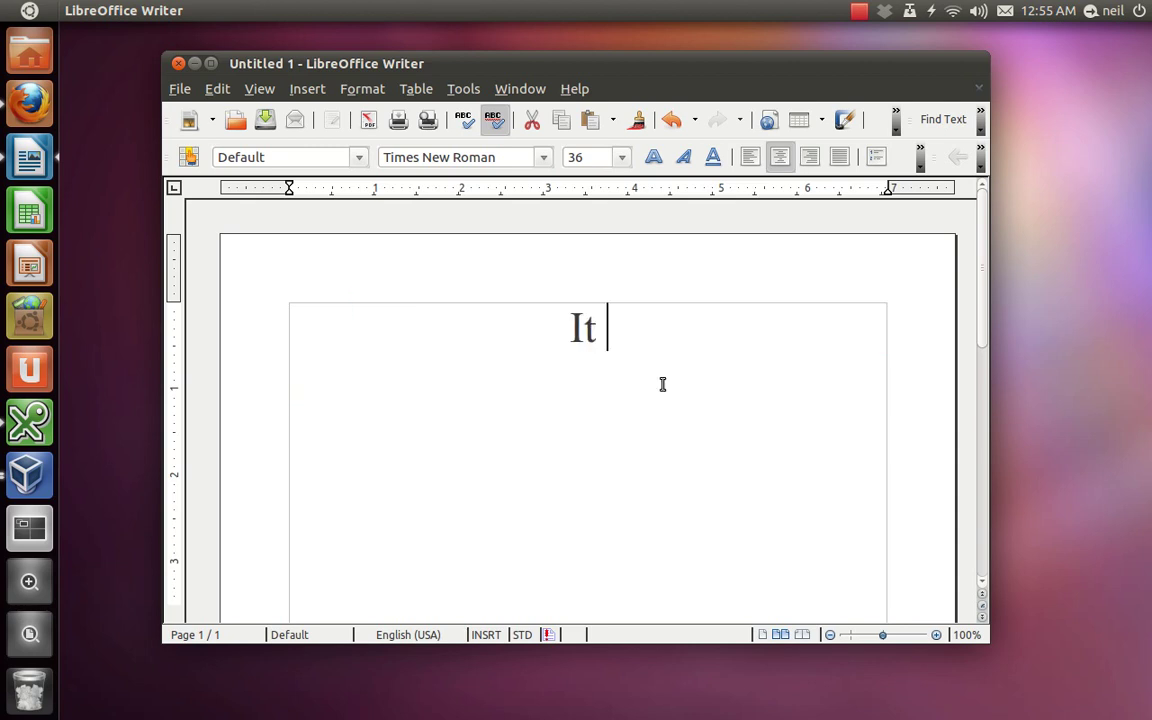
text(sports S)
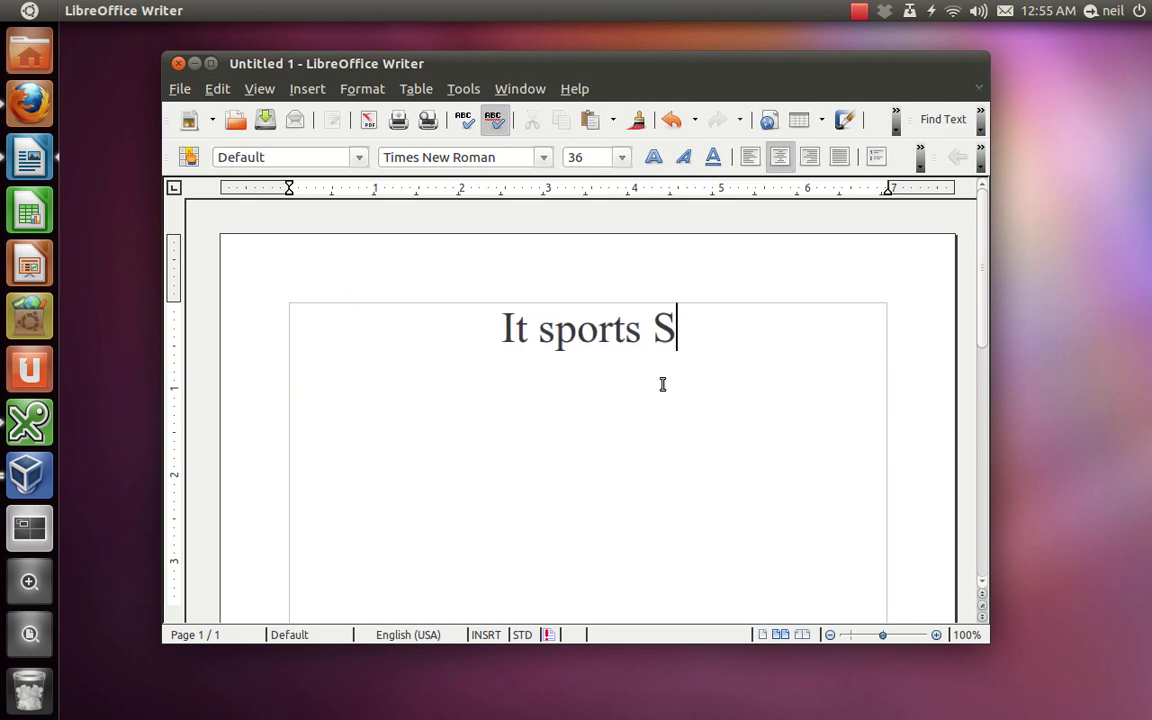
key(BackSpace)
text(some)
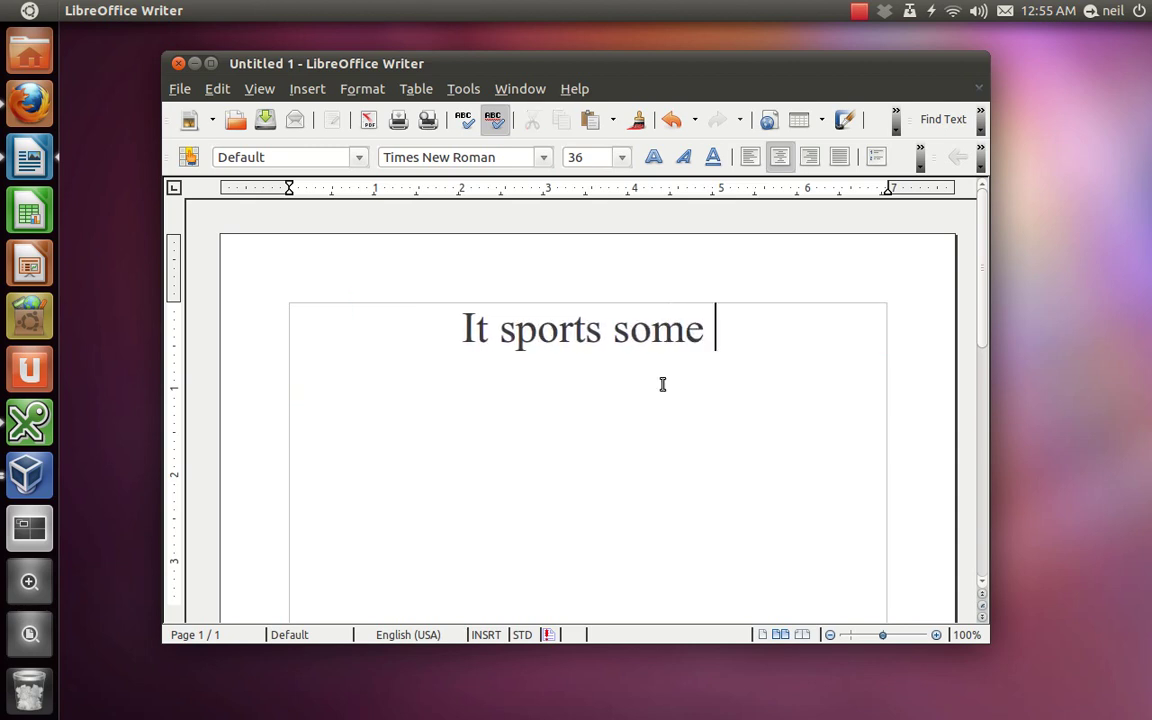
text( Gnome shell )
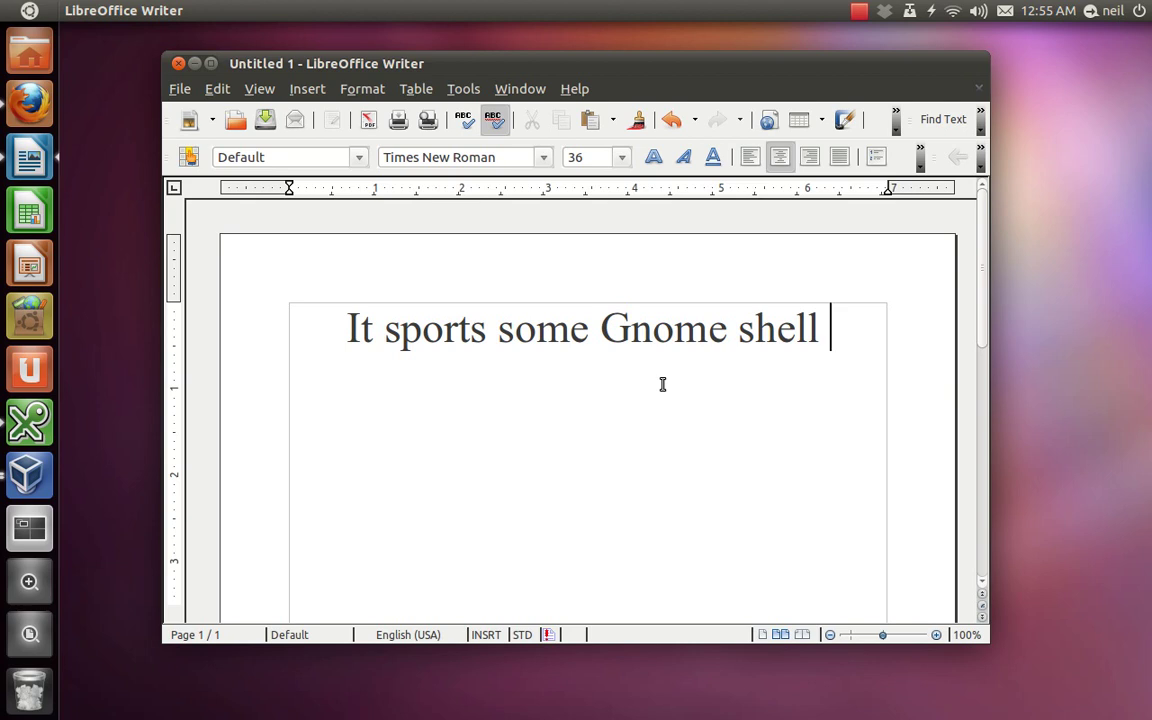
text(goodness)
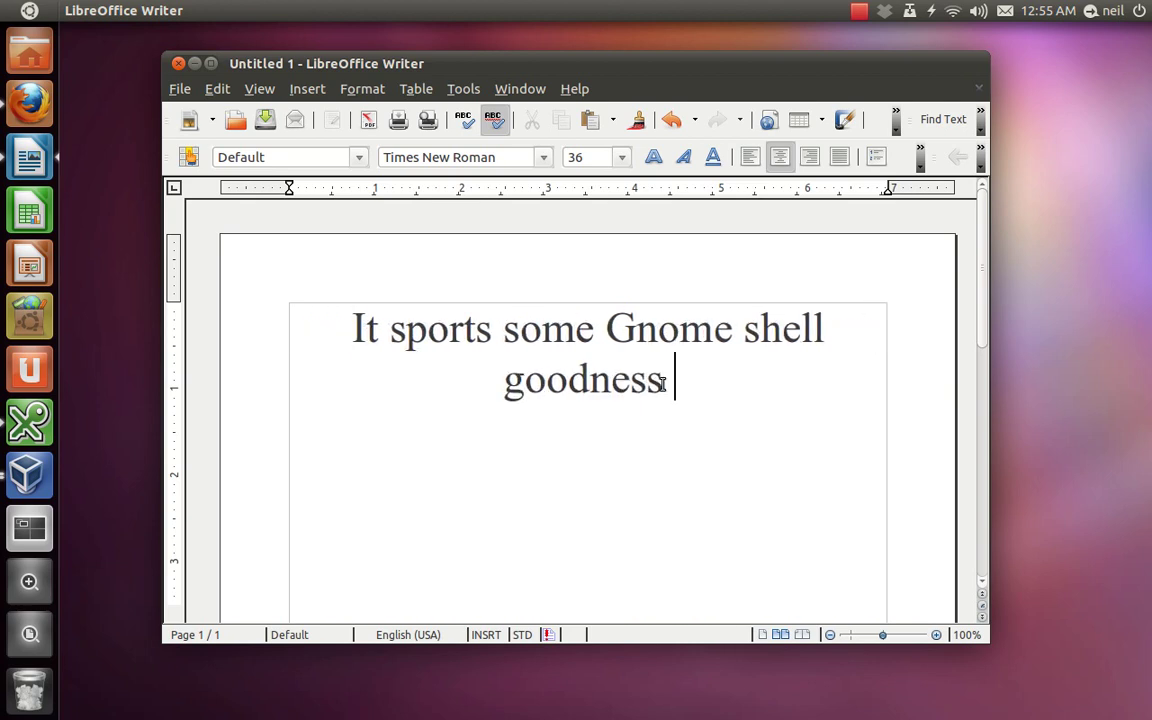
Step: Go back to the VirtualBox machine running Frugalware and try to switch it to fullscreen mode
key(alt+Tab)
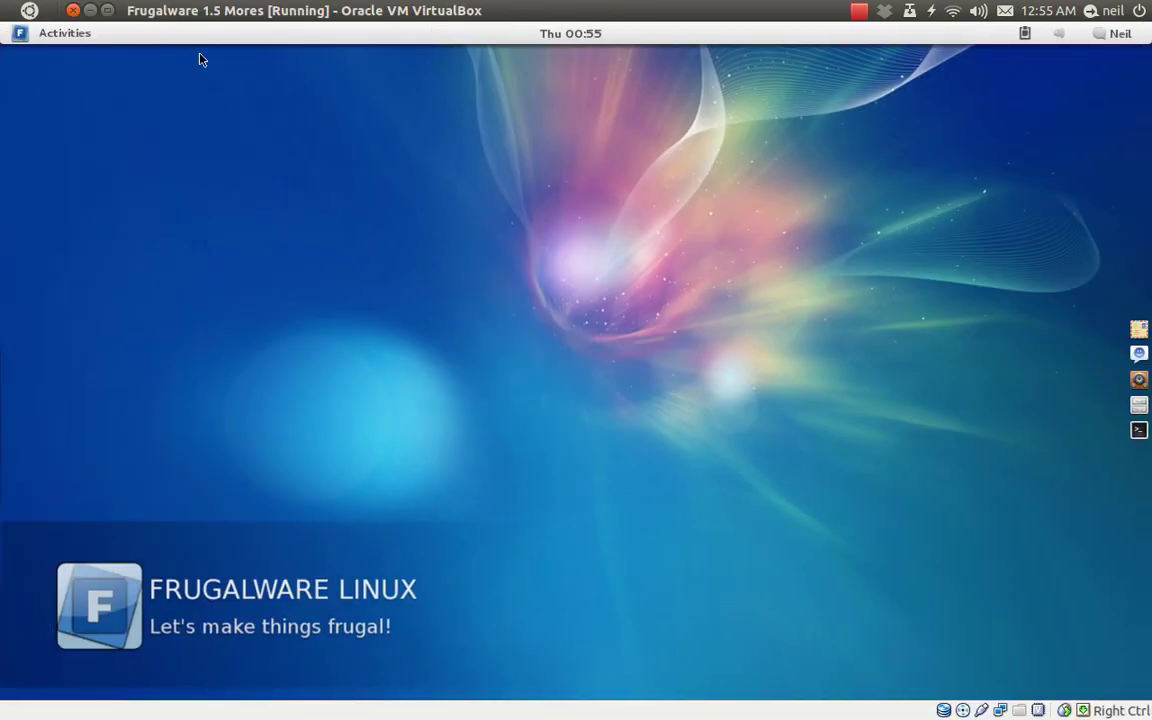
click(203, 11)
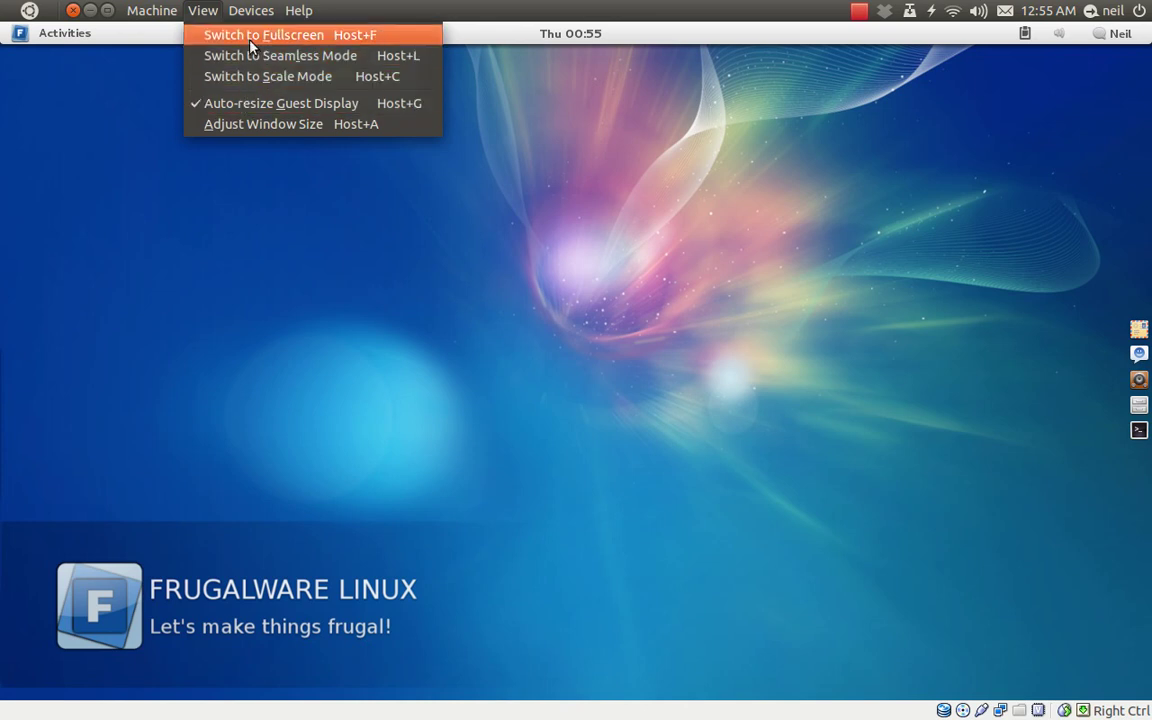
click(224, 35)
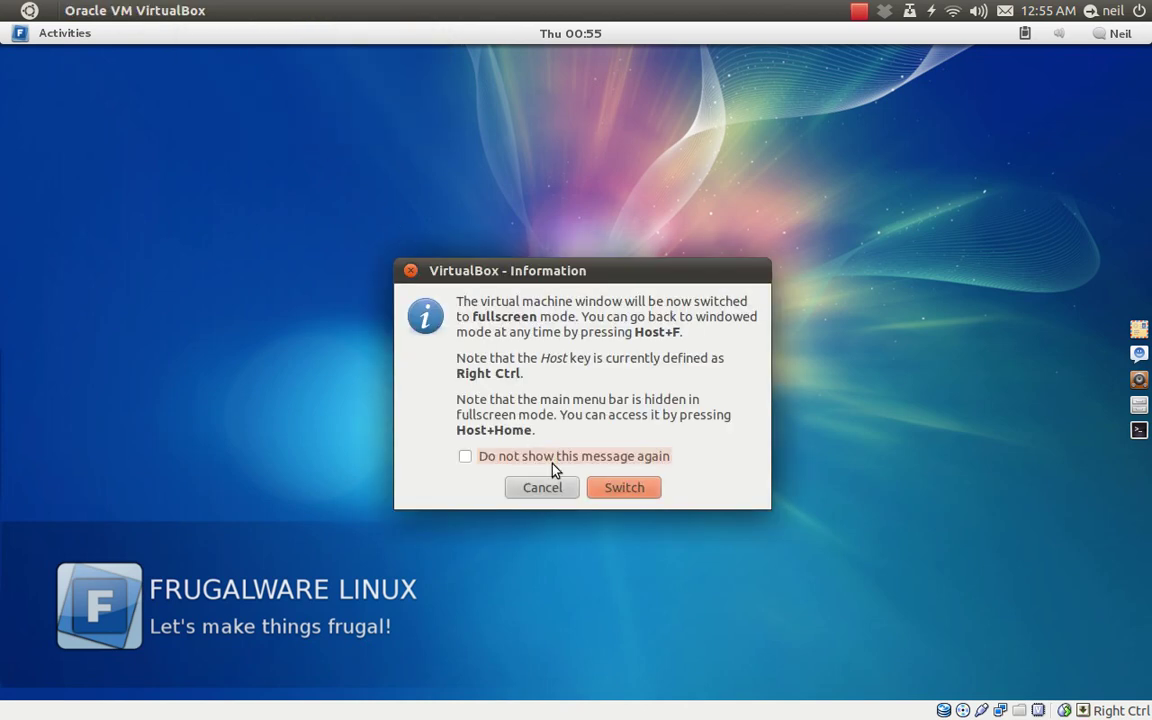
click(623, 492)
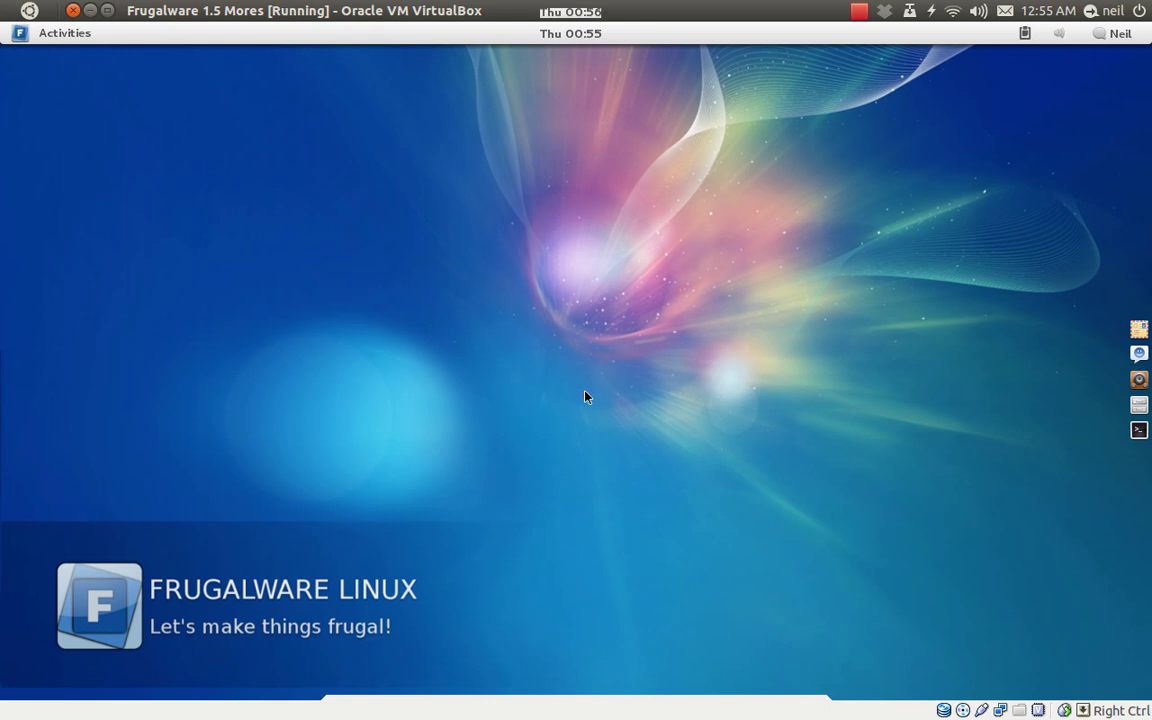
Step: Switch back to the LibreOffice Writer document and replace all its text with "Ah Vbox... always some issue :p"
key(ctrl+alt+Right)
key(ctrl+a)
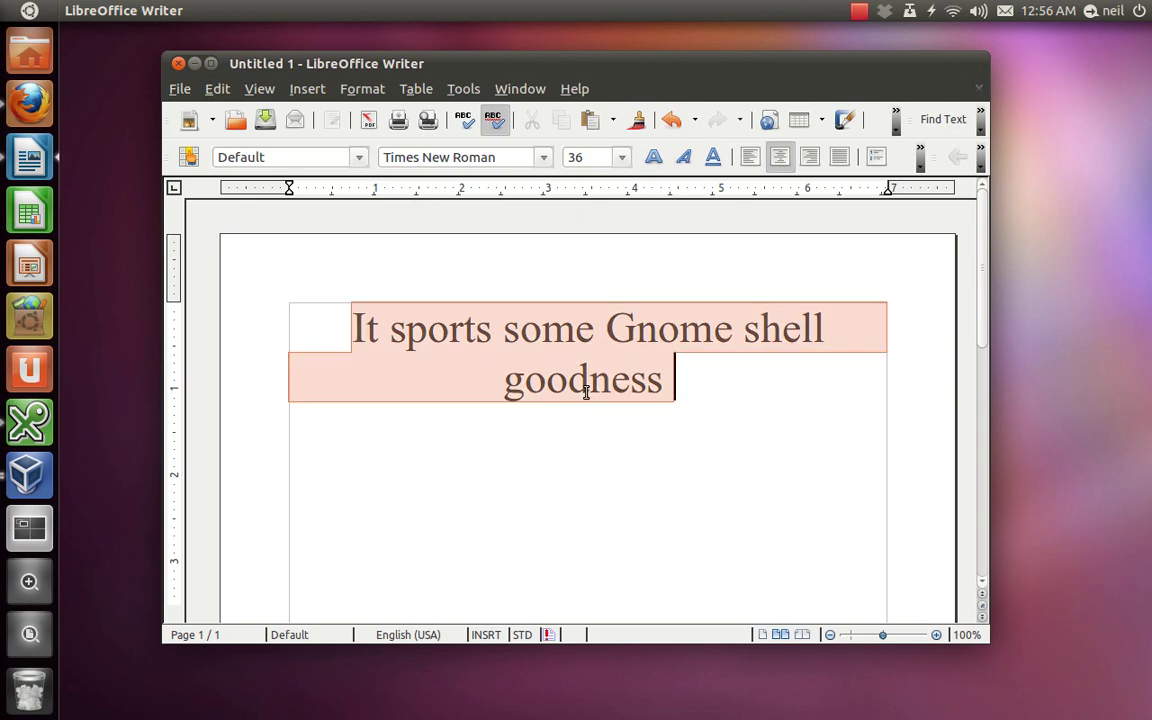
text(Ah V)
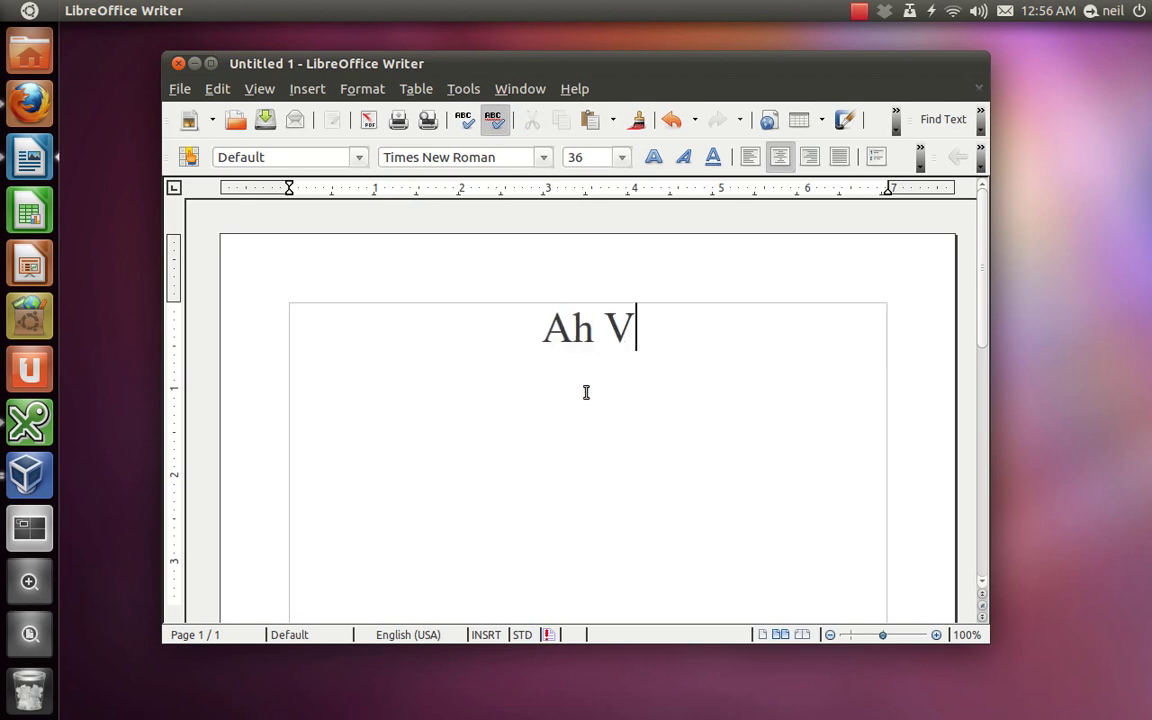
text(Box)
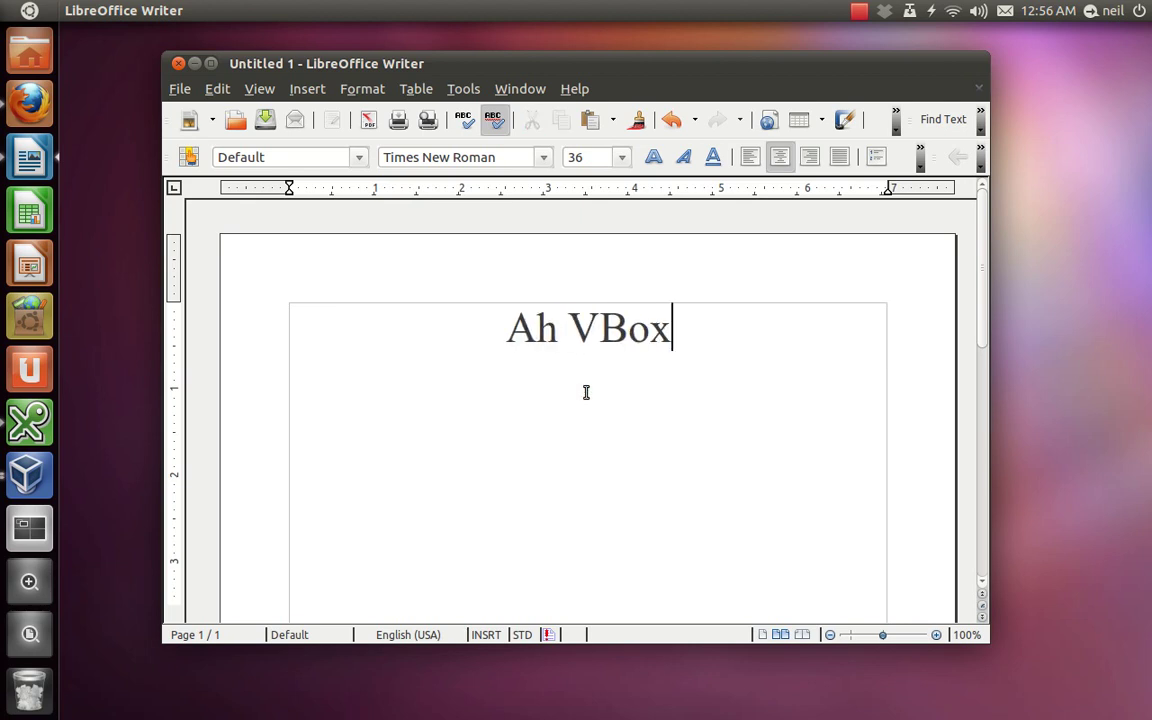
text(... always some issue)
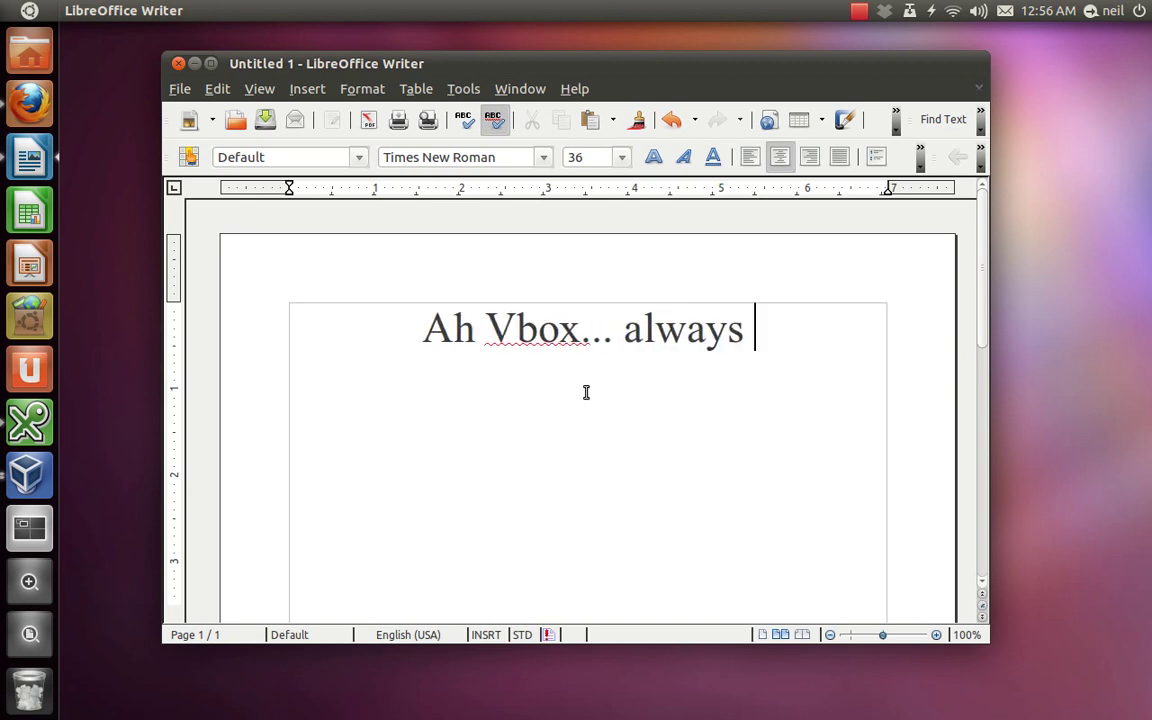
text( :p)
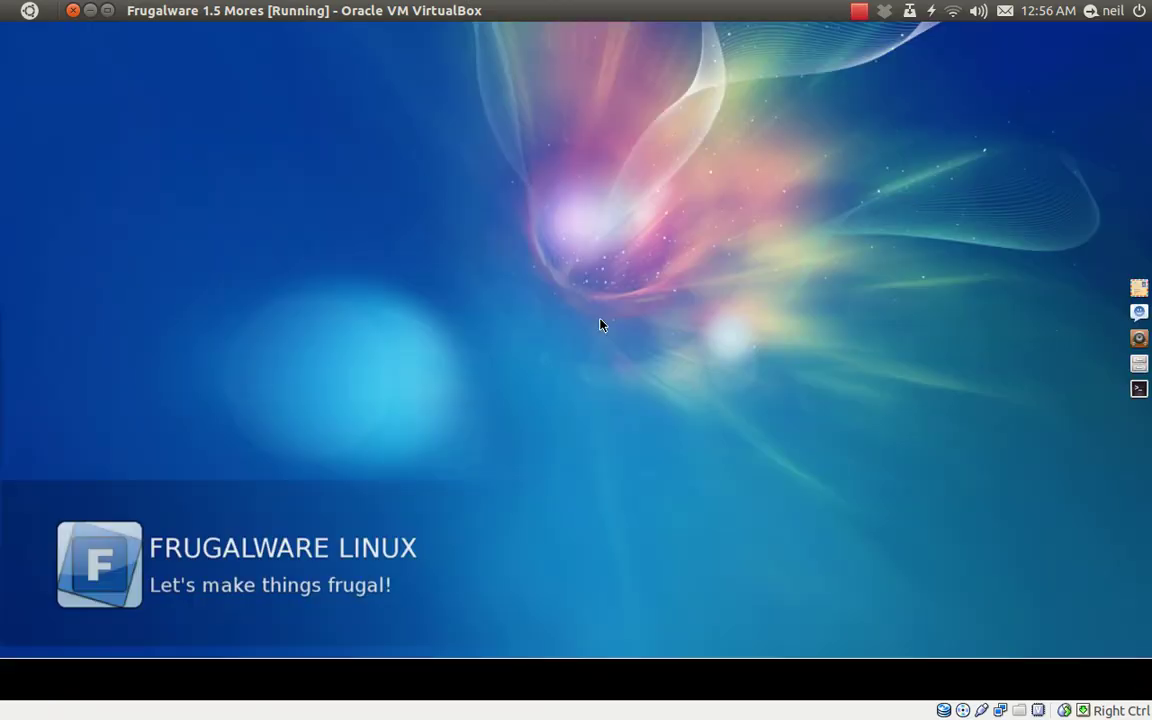
Step: Put the Frugalware virtual machine in fullscreen mode, then open the Home folder in its file manager and move the window aside
key(Control_R+f)
key(Return)
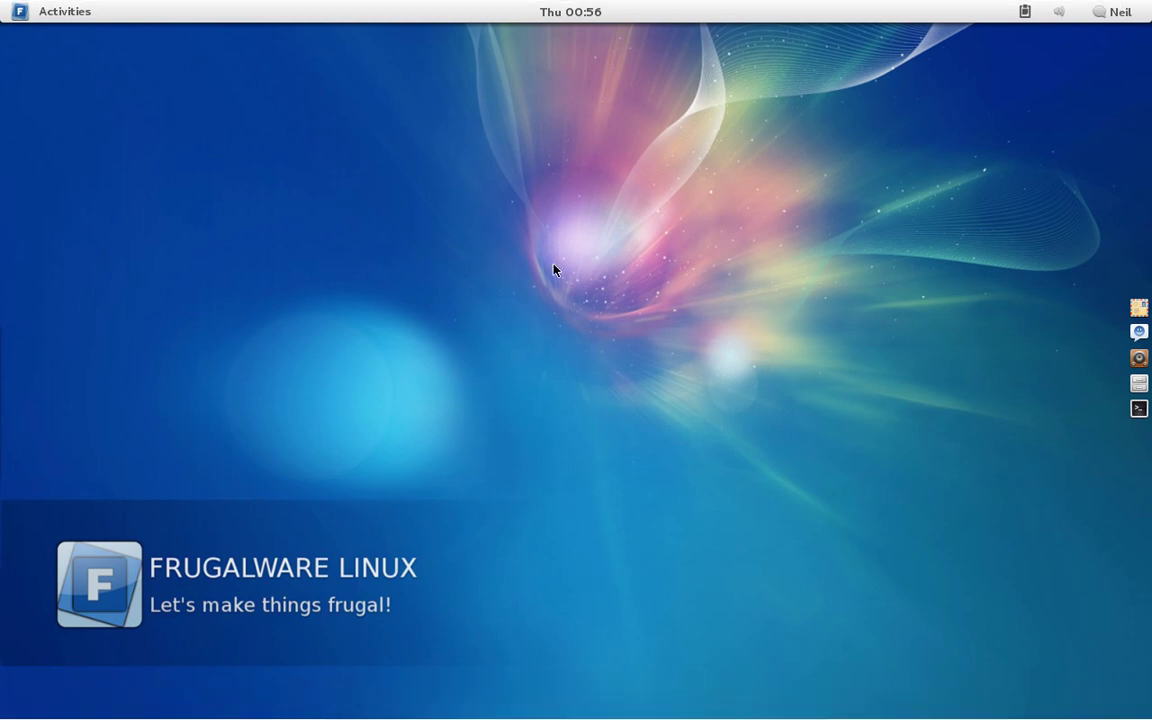
click(1134, 383)
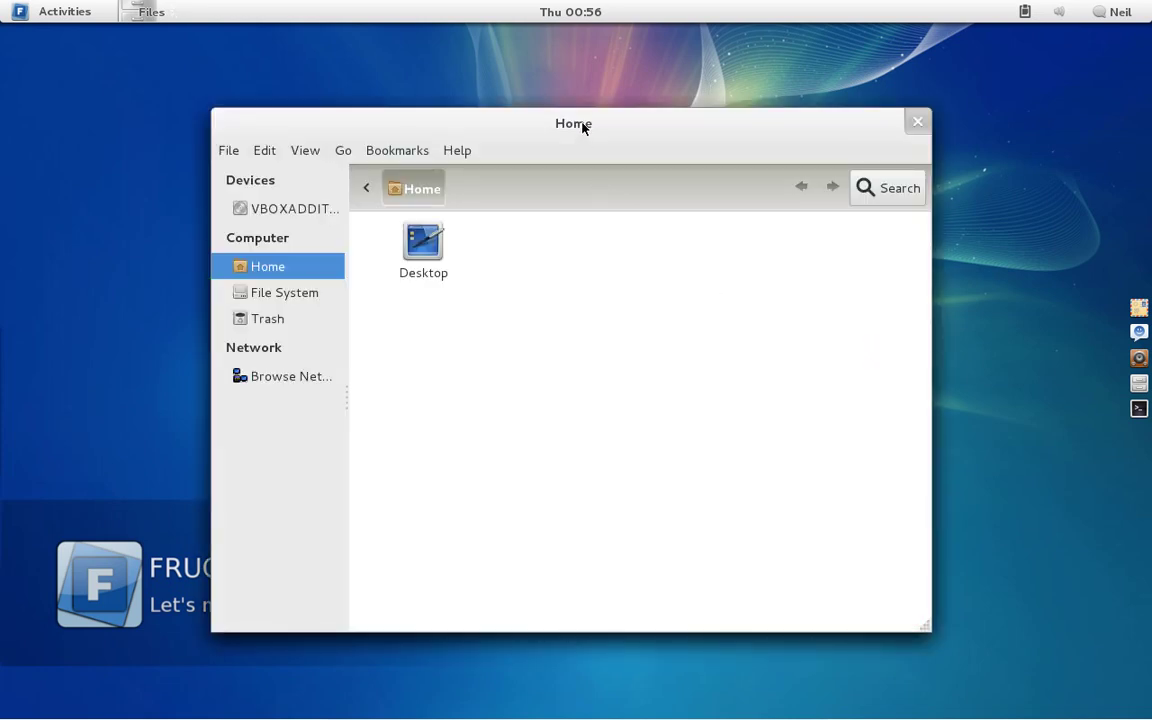
drag(585, 119, 720, 75)
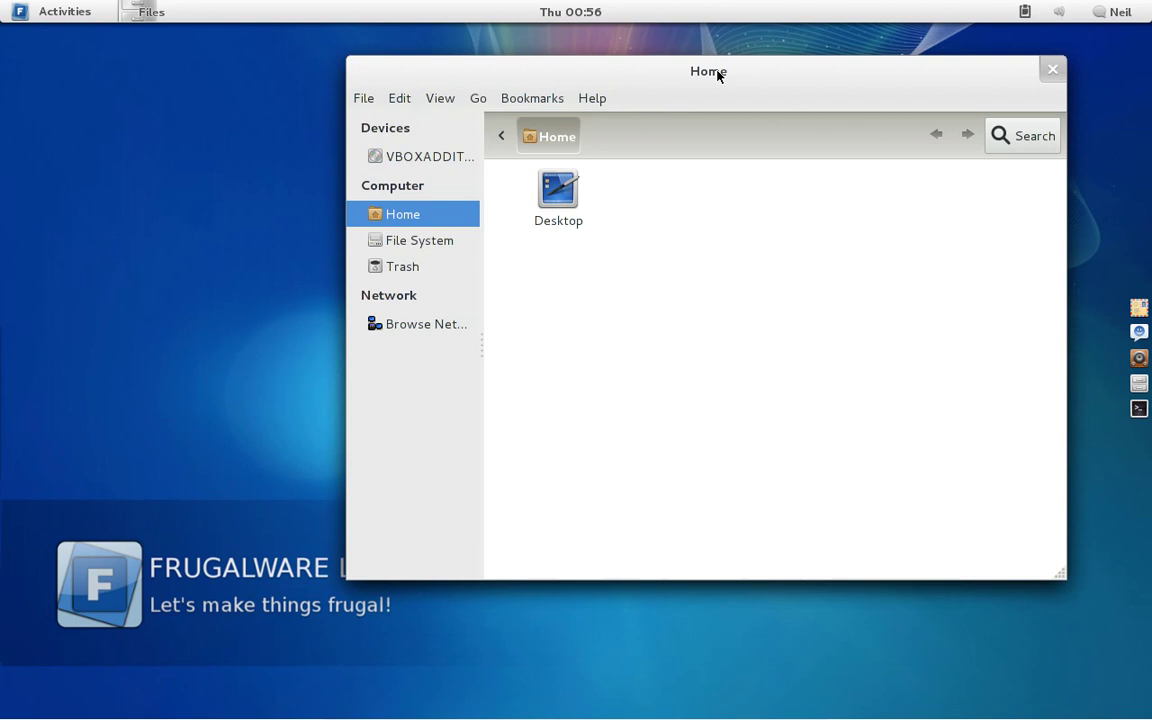
Step: Search the Gnome Shell activities overview for "term" and launch Terminal
click(60, 12)
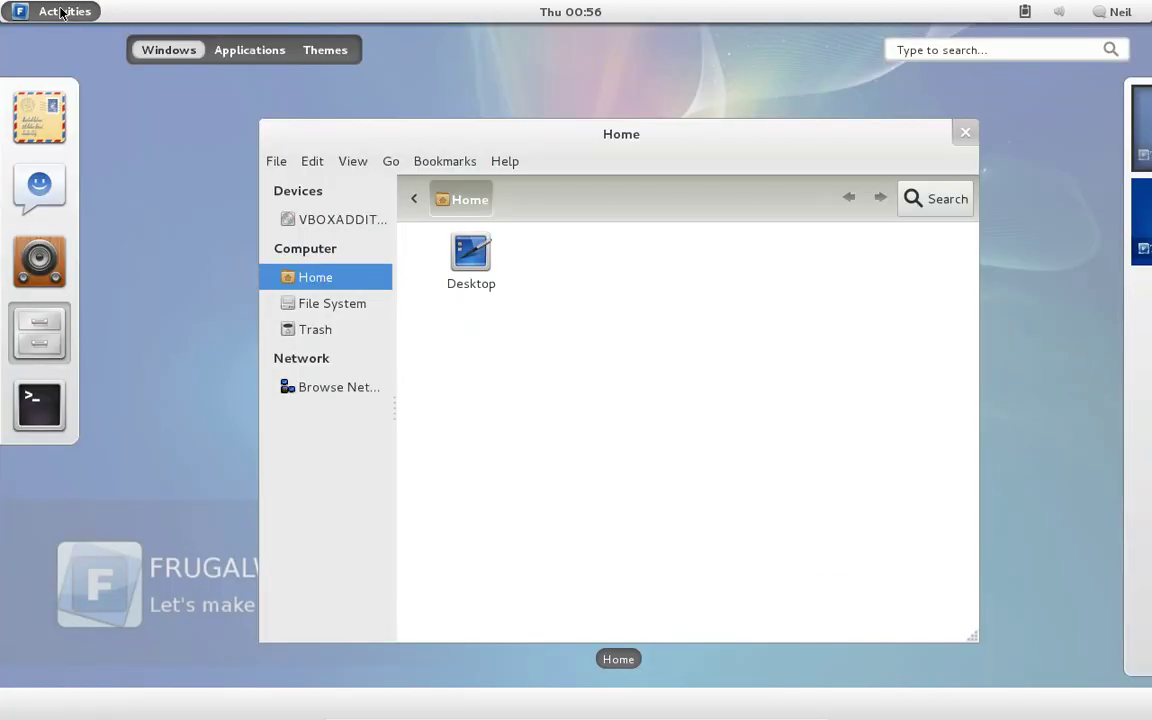
text(t)
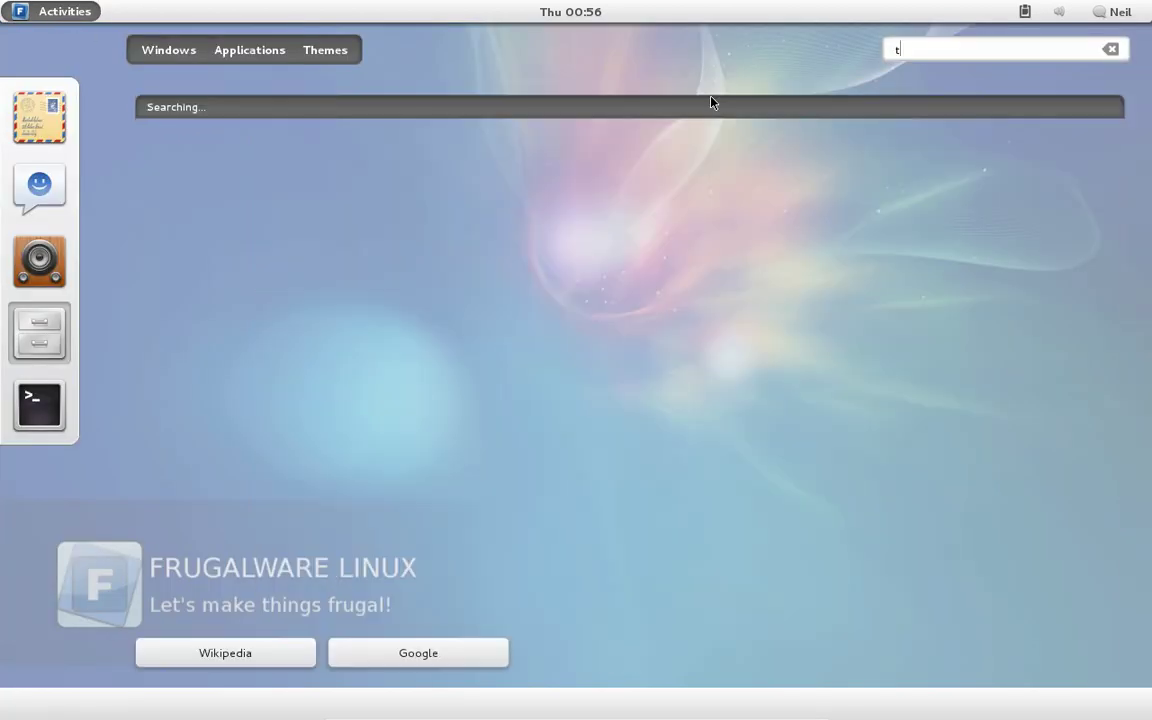
text(erm)
click(216, 187)
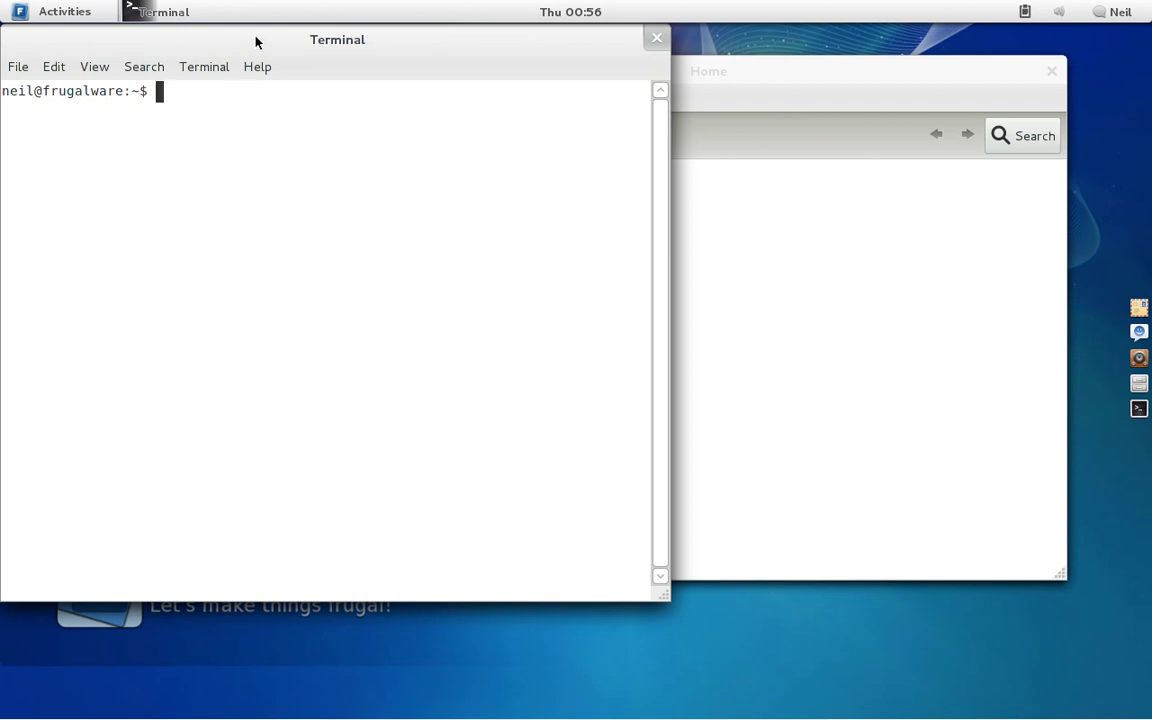
Step: Move the Terminal window away from the screen corner and run uname -a to display the system information
drag(255, 40, 330, 103)
text(uname -a)
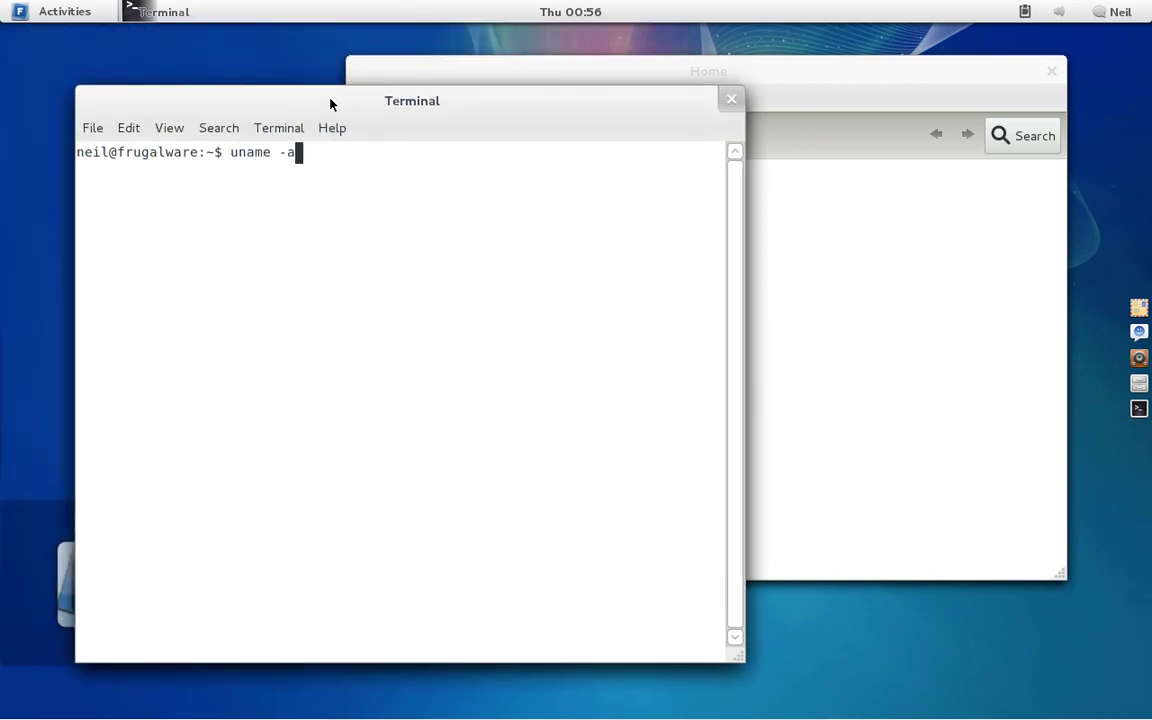
key(Return)
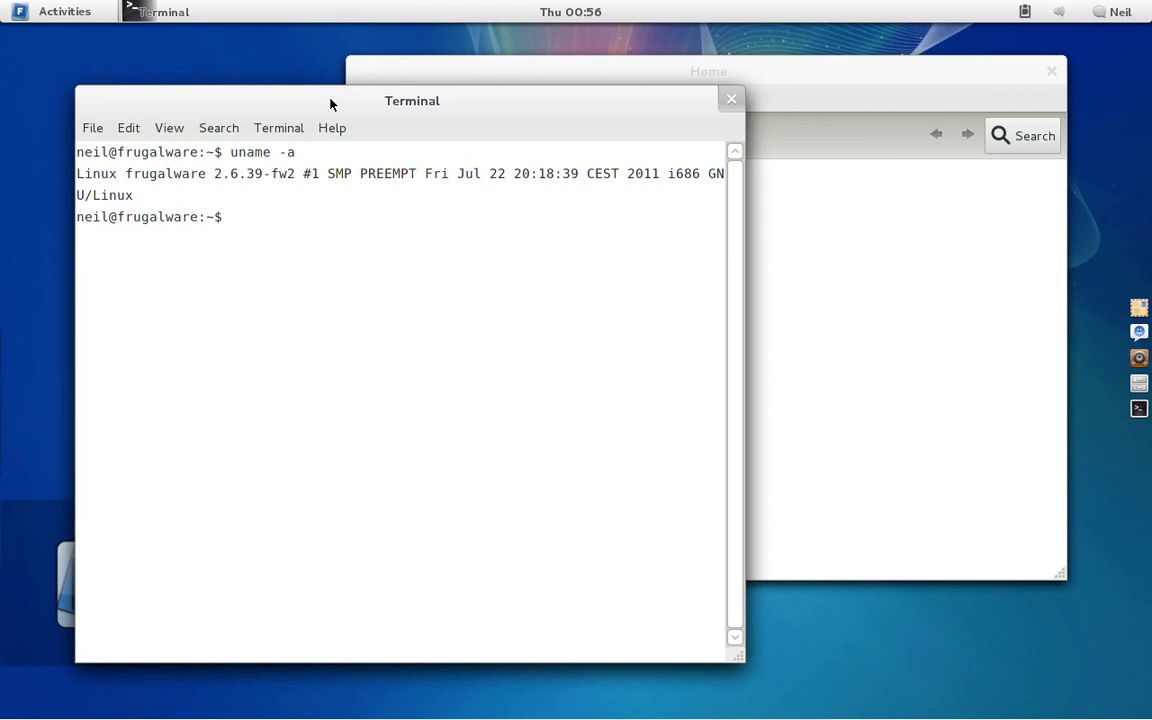
mouse_move(352, 108)
mouse_down()
mouse_move(350, 92)
mouse_move(350, 107)
mouse_up()
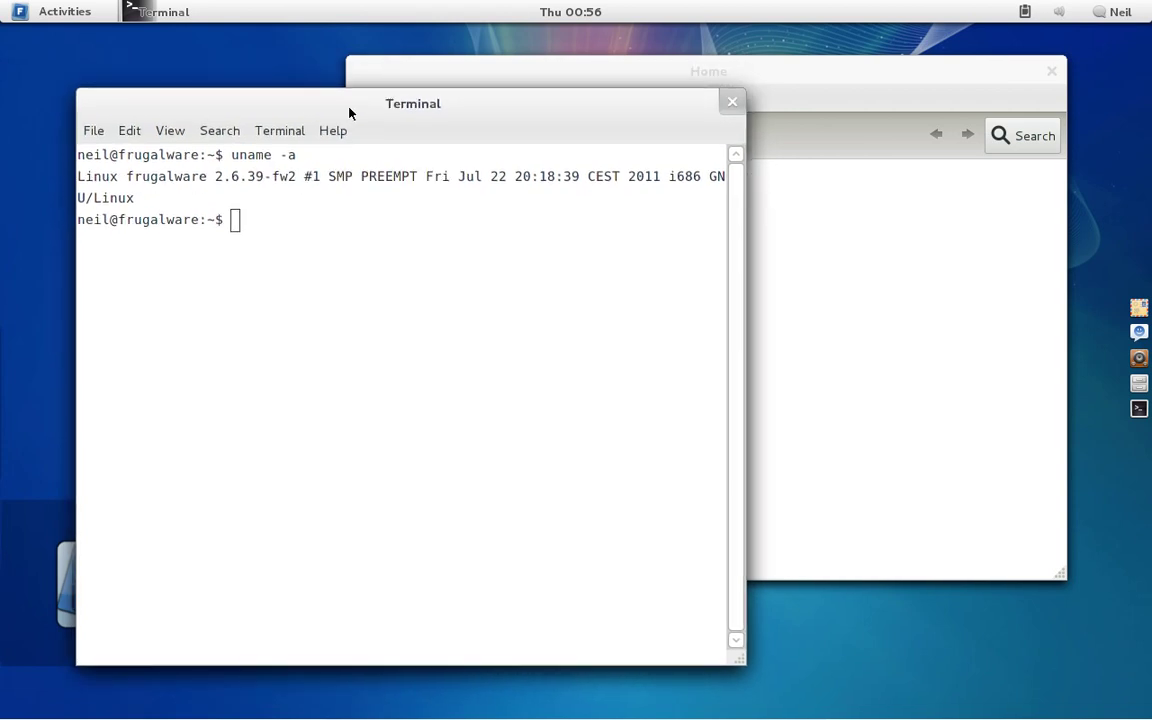
Step: Move the Terminal window to the second workspace through the activities overview, then switch to the empty workspace below it
mouse_move(2, 2)
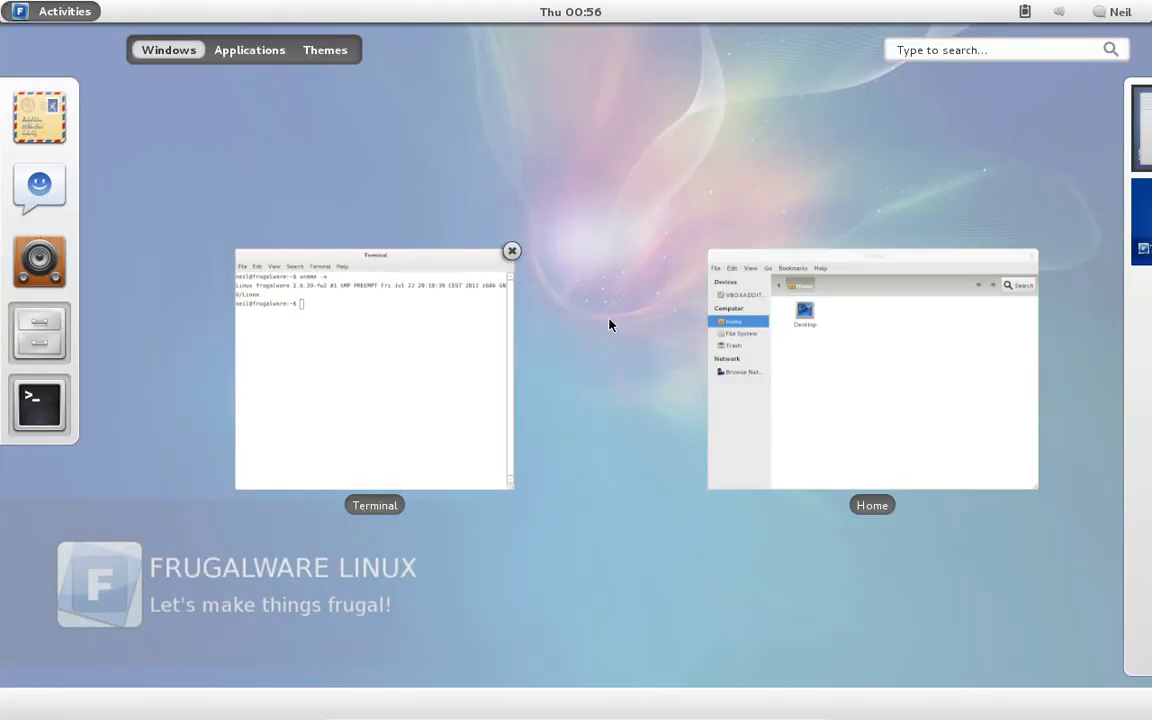
drag(432, 255, 1113, 219)
click(1097, 302)
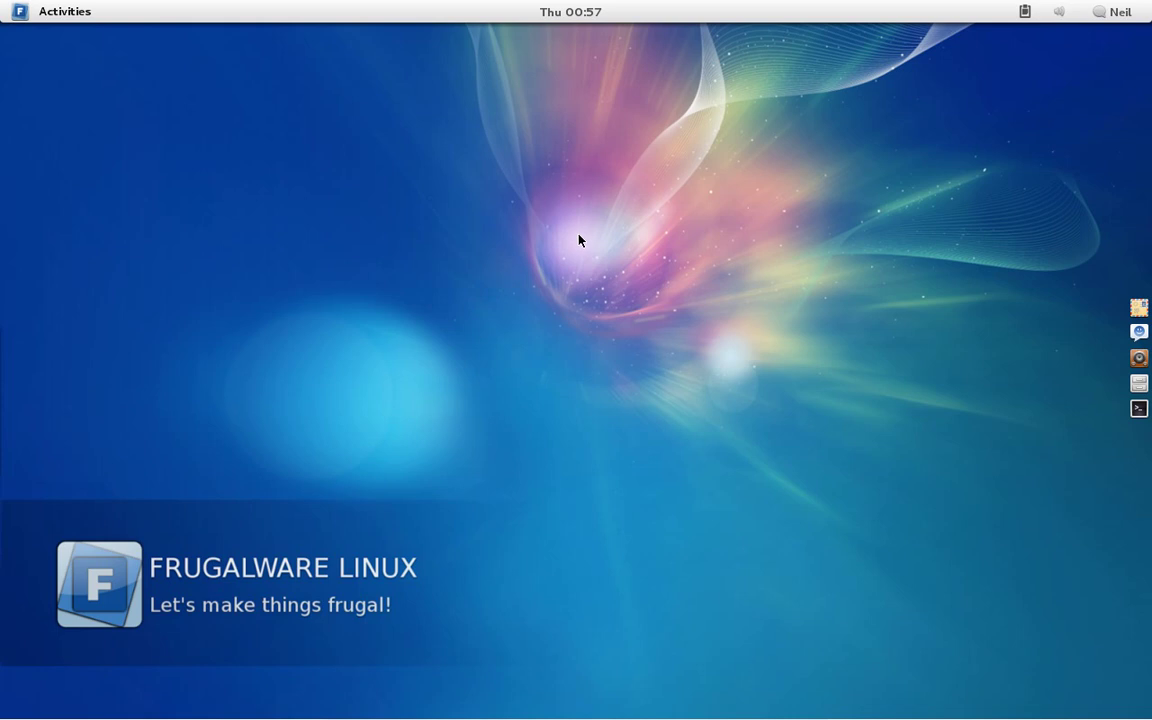
Step: Open System Settings and move its window up so that all setting categories fit on the screen
click(1112, 12)
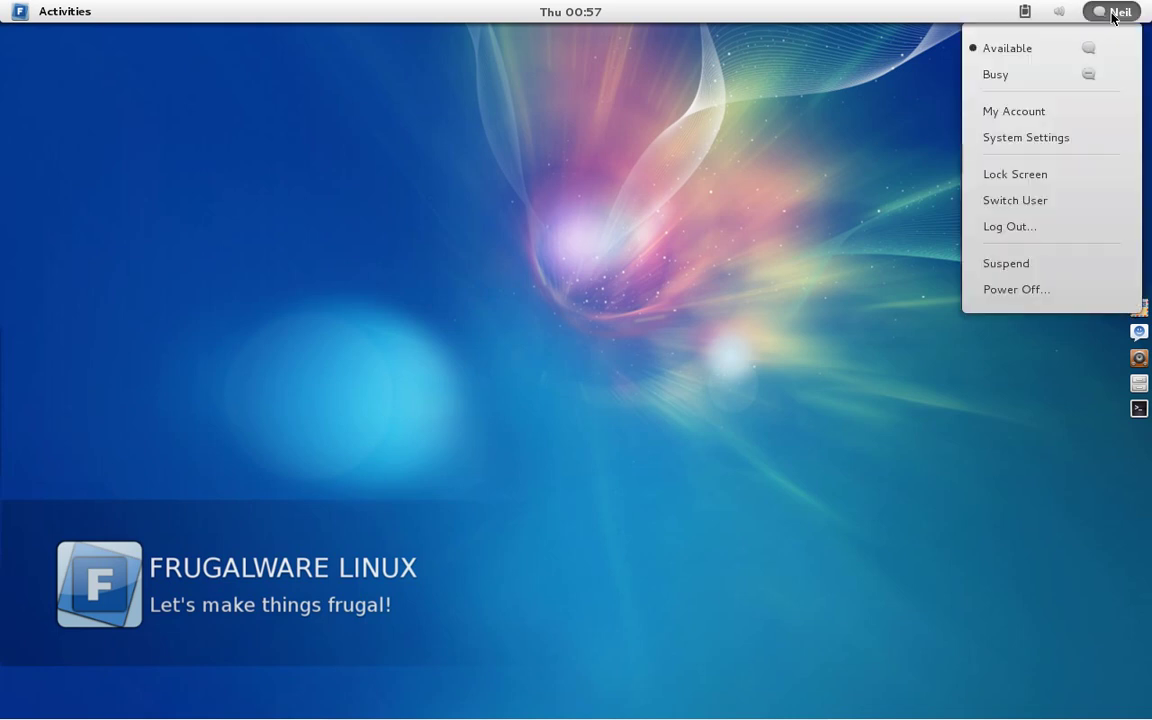
click(1030, 138)
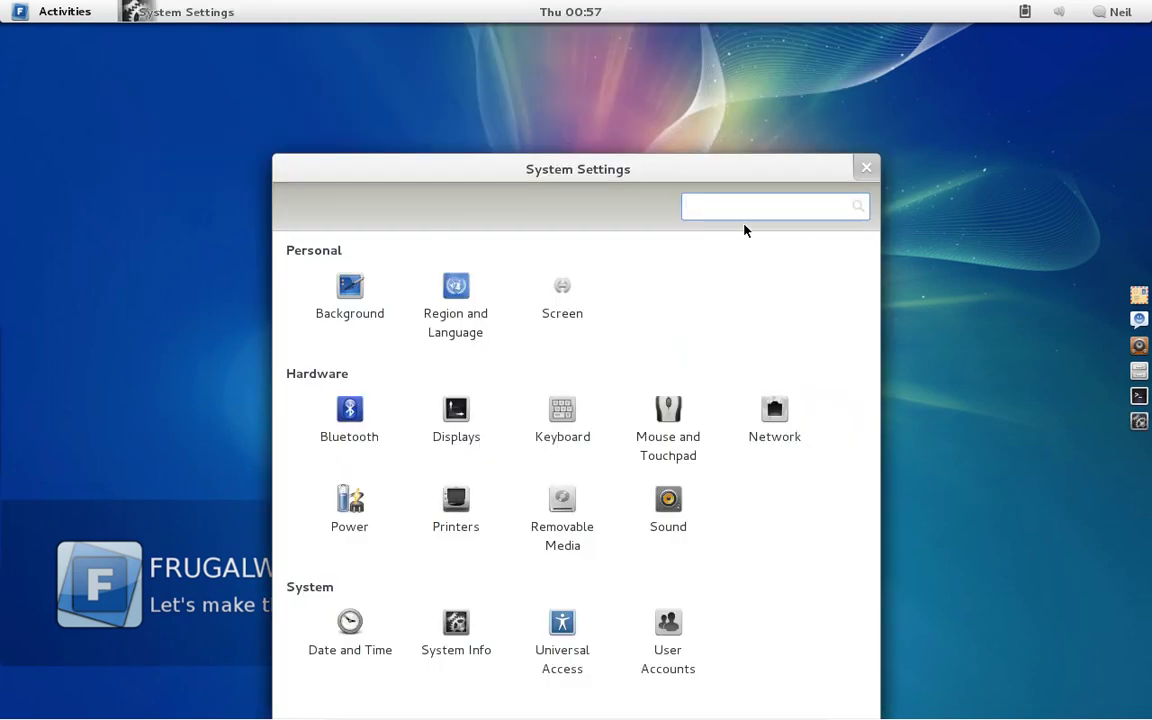
drag(622, 170, 620, 77)
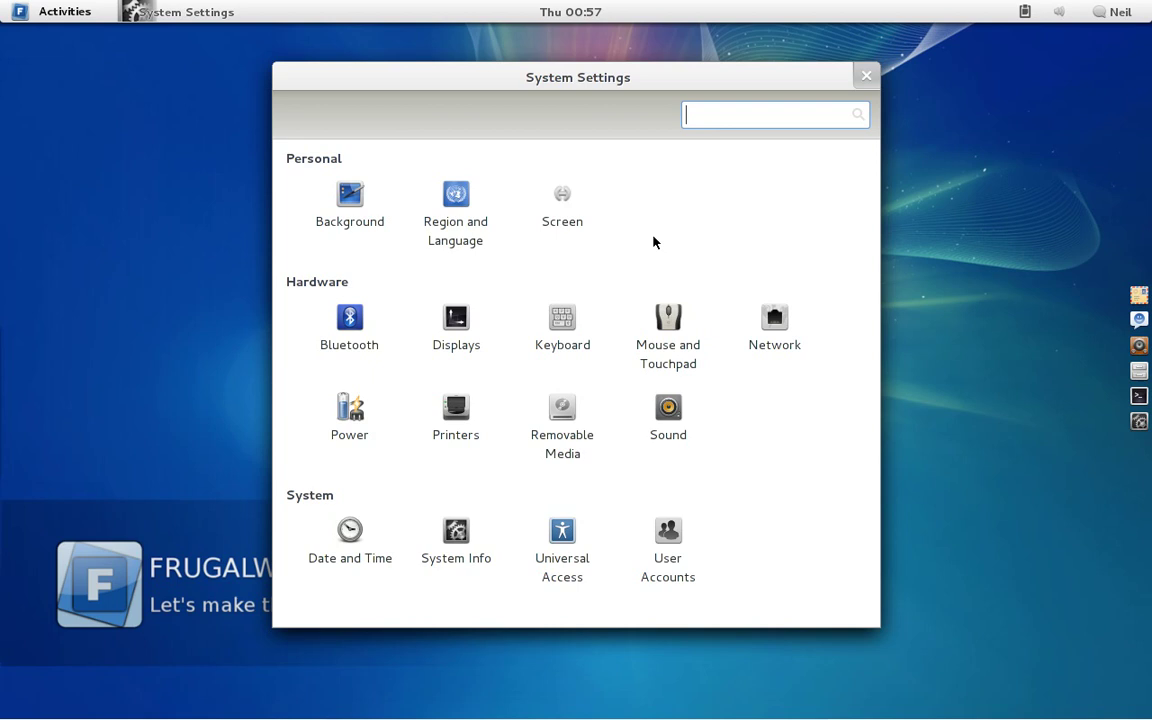
Step: Set the desktop background to the Garden wallpaper with the red flower and close the settings window
click(363, 221)
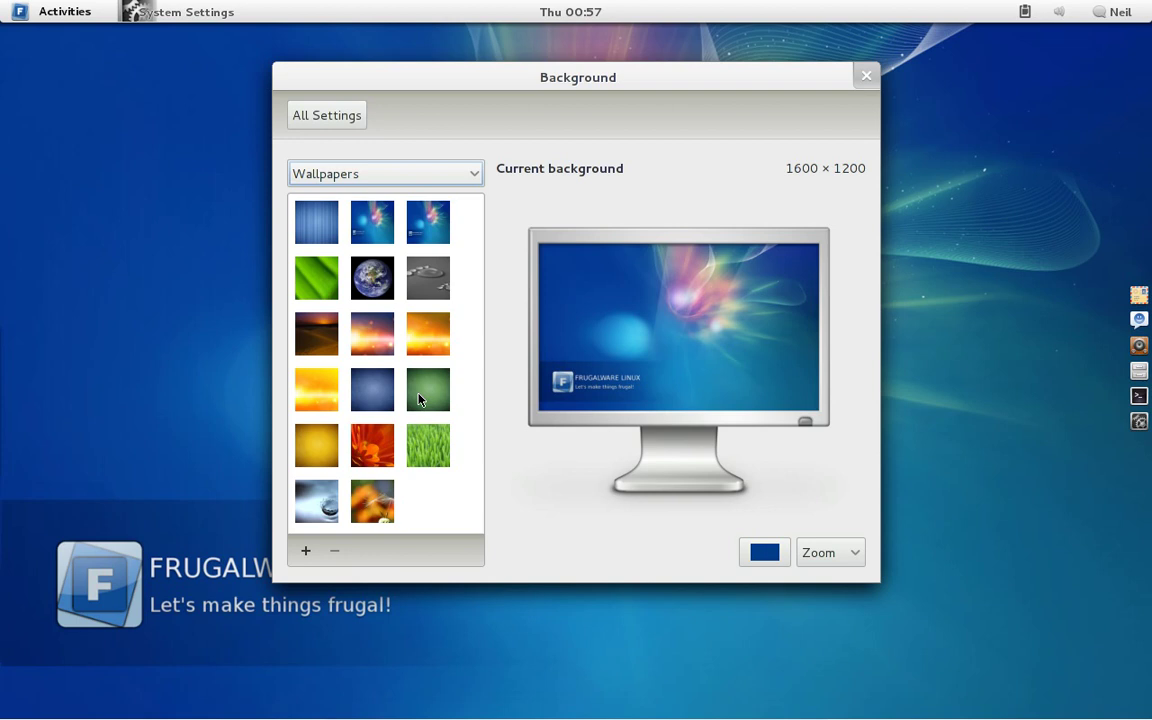
scroll(419, 399, down, 1)
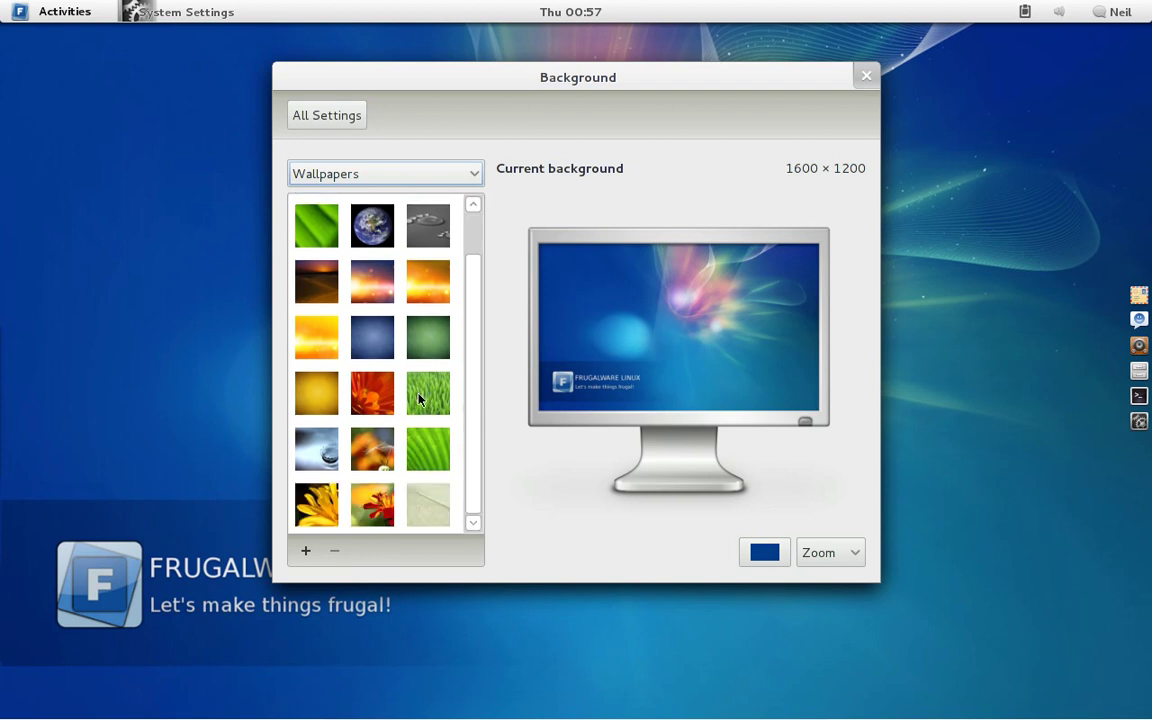
click(388, 518)
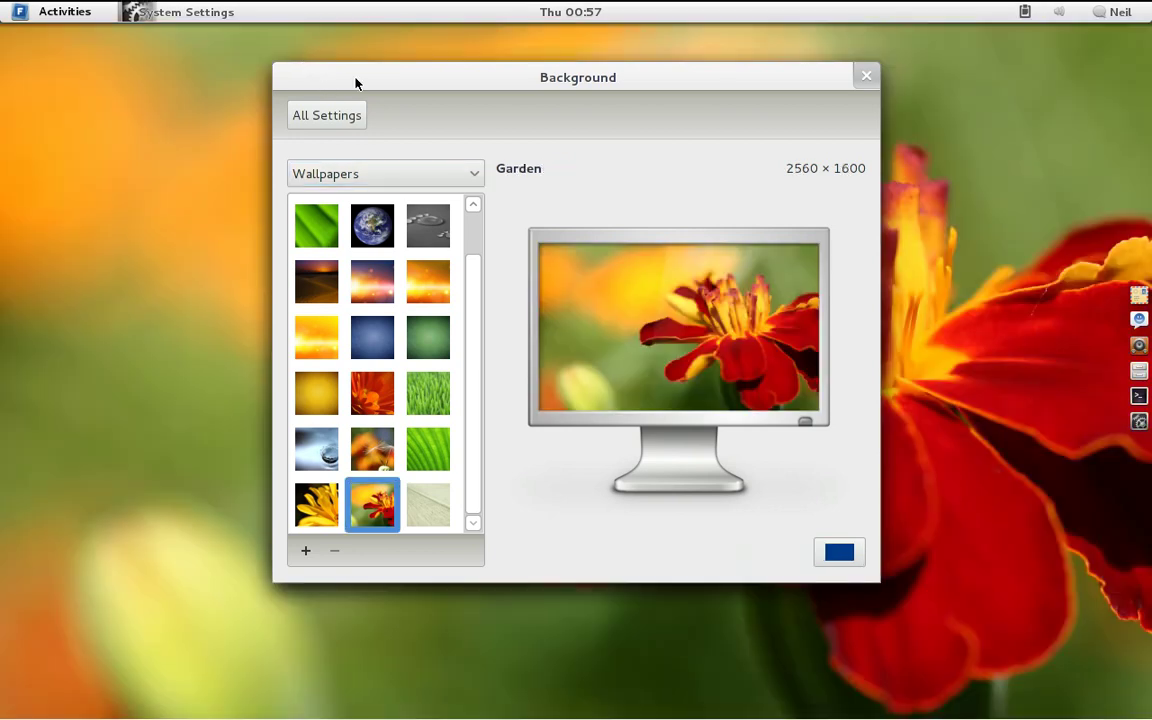
click(863, 76)
Step: Return to the file manager's workspace, browse from File System through home and the user's folder to Desktop, and close the window
key(alt+Tab)
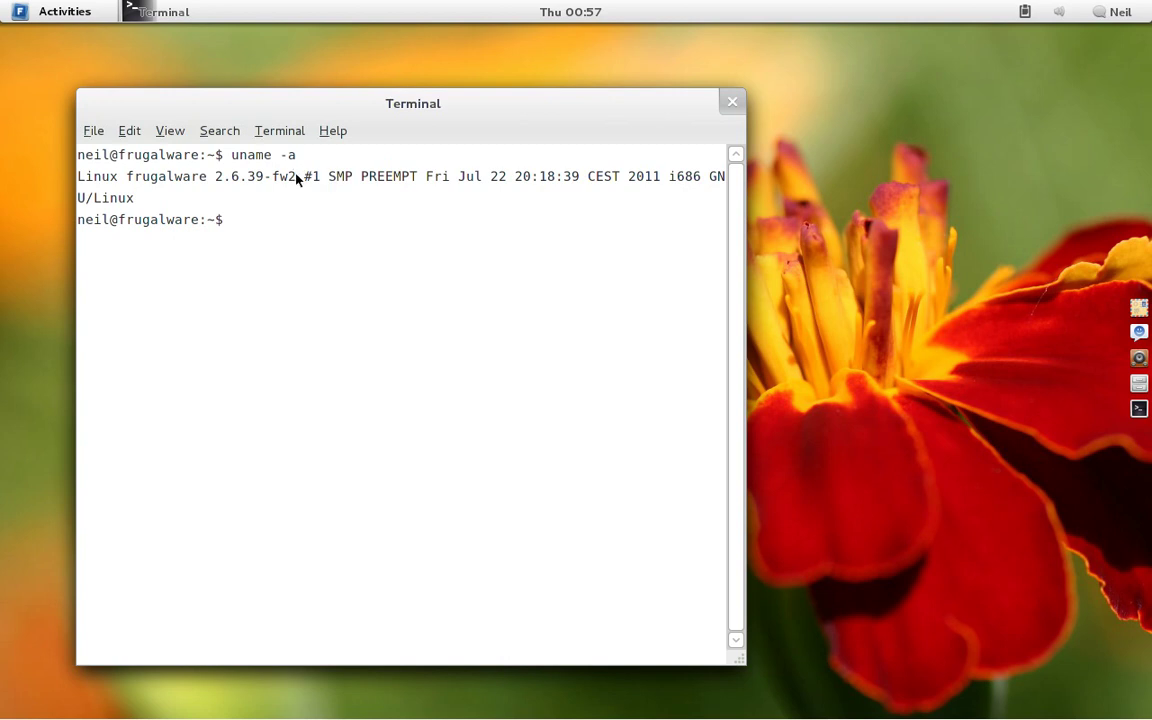
key(ctrl+alt+Up)
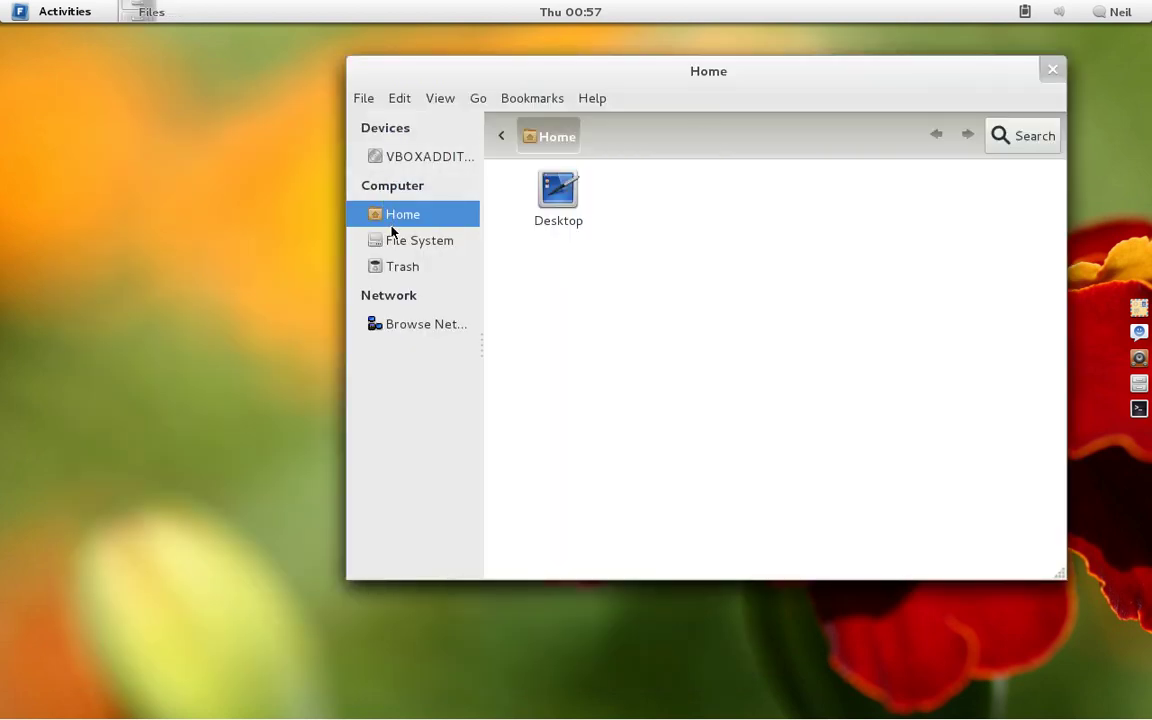
click(396, 241)
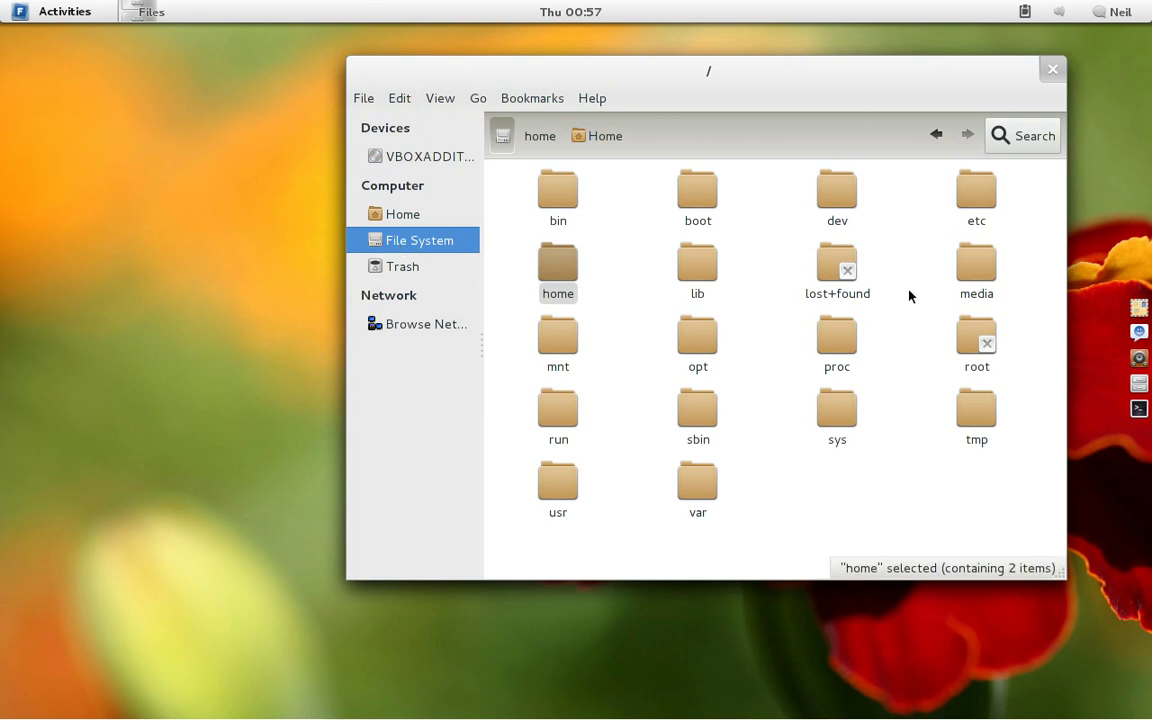
double_click(555, 273)
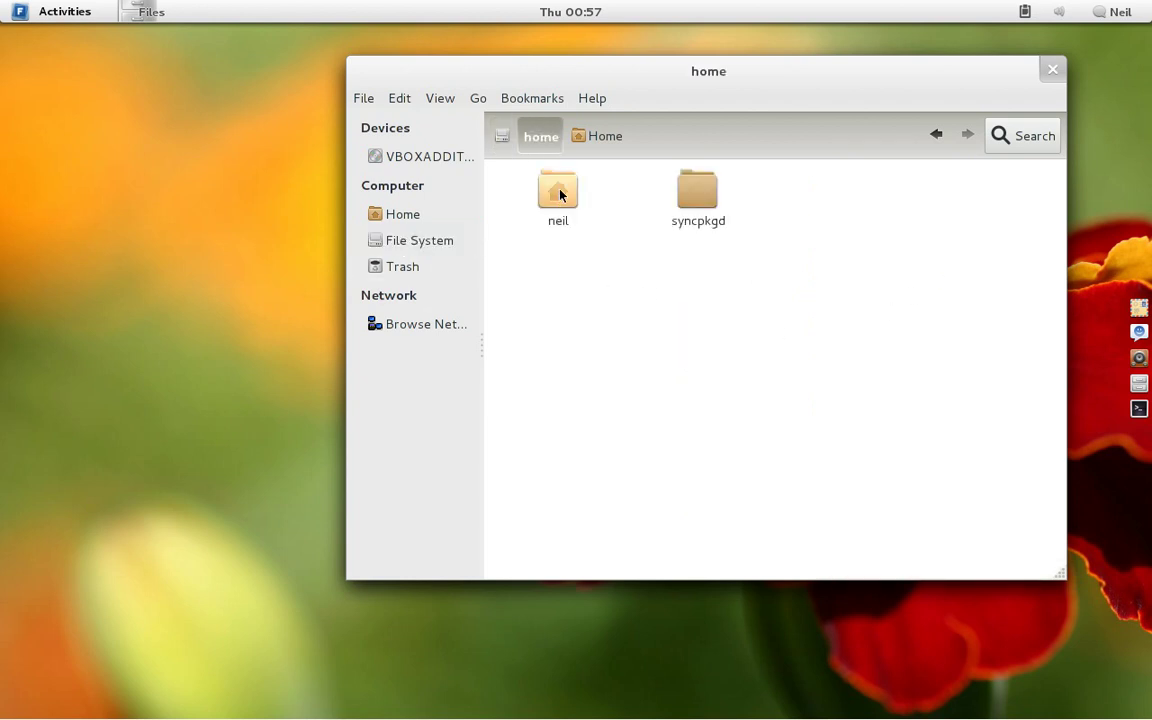
double_click(557, 192)
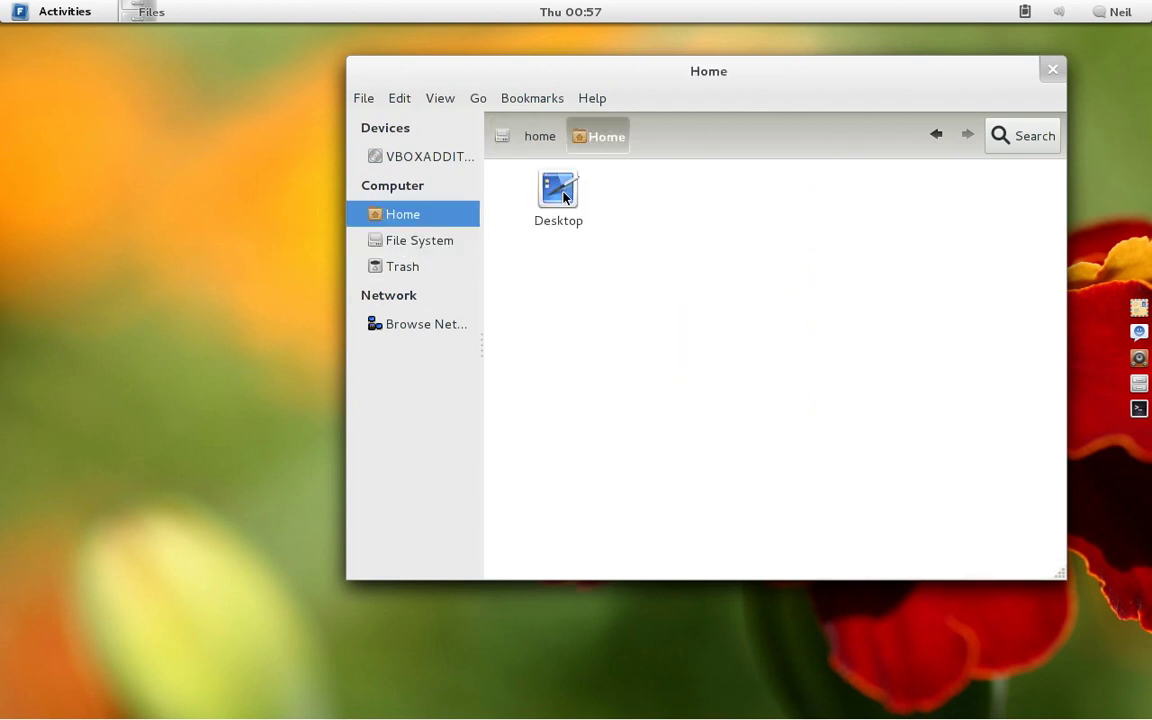
double_click(546, 199)
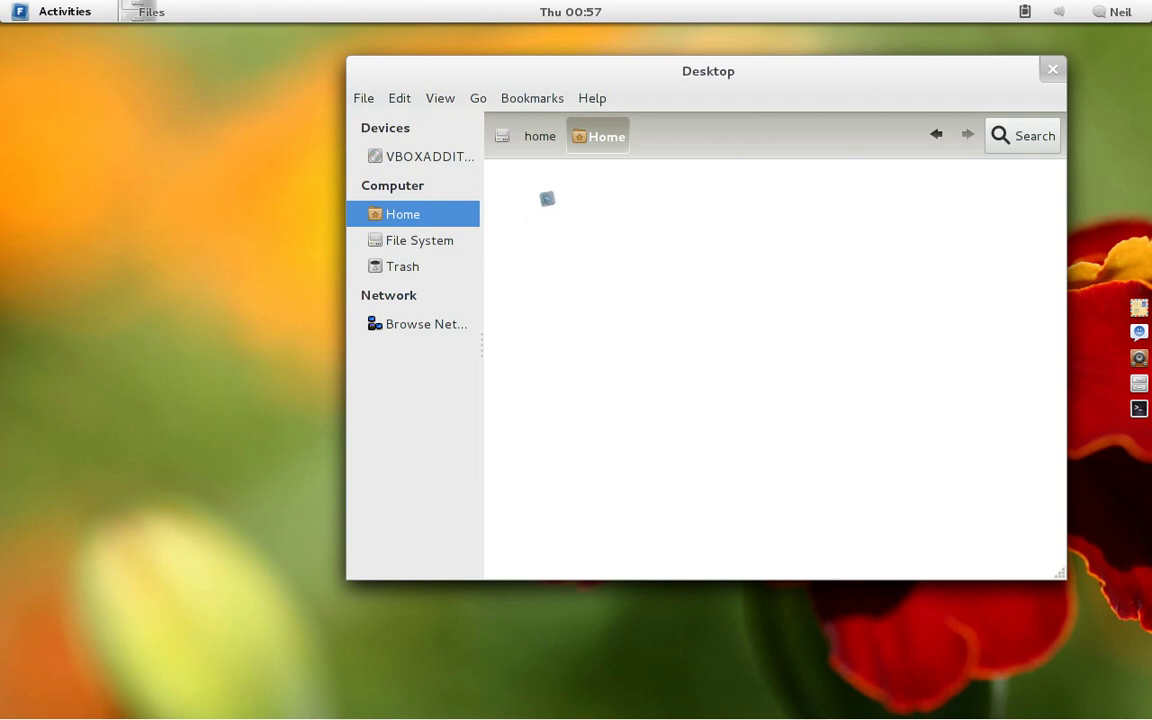
click(1052, 70)
Step: Launch LibreOffice 3.4 Writer from the list of all applications in the activities overview
click(80, 13)
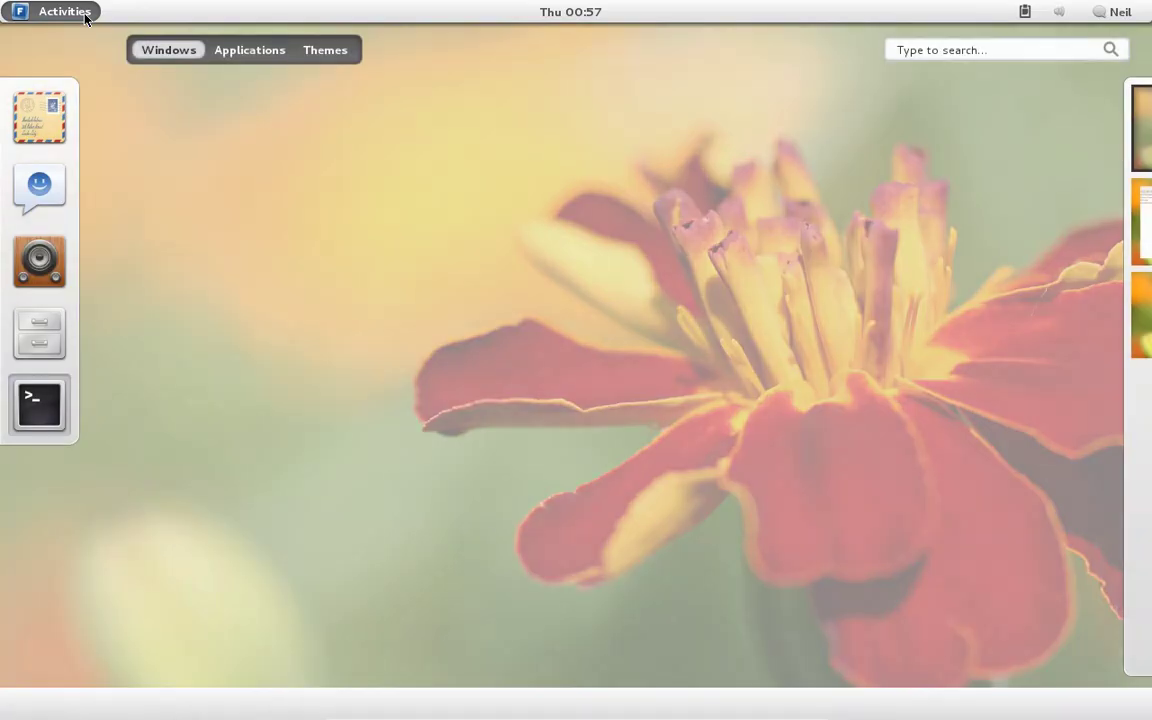
click(268, 55)
scroll(360, 310, down, 2)
scroll(360, 310, down, 3)
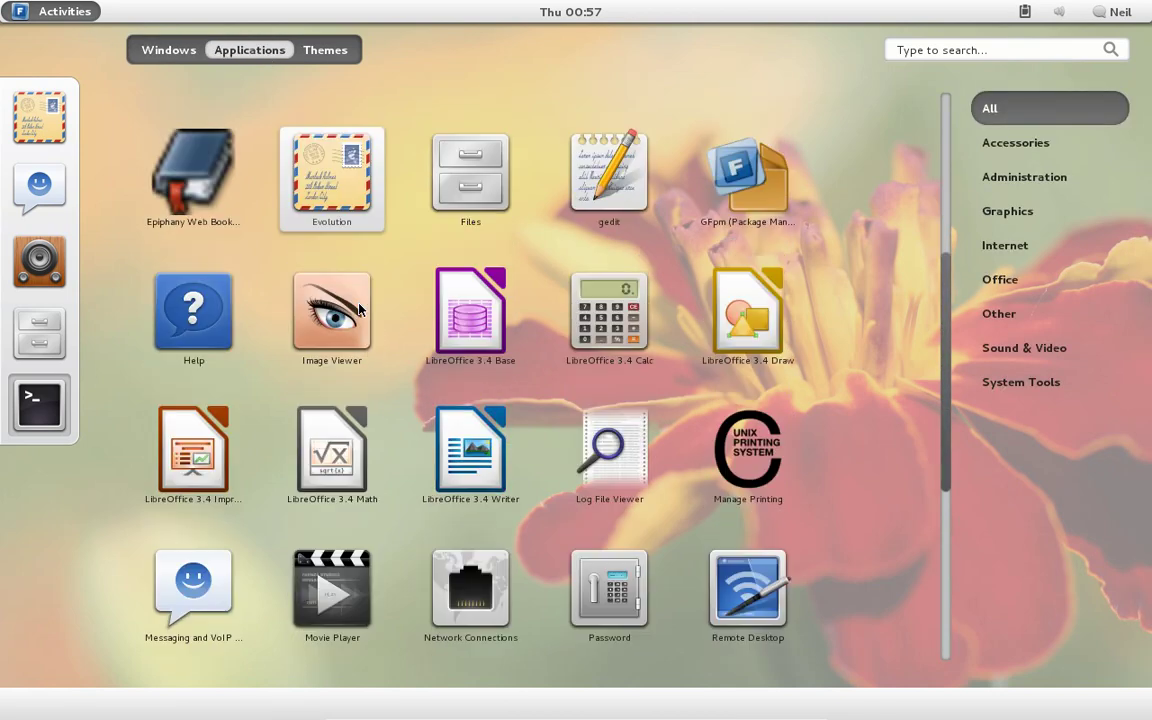
click(461, 471)
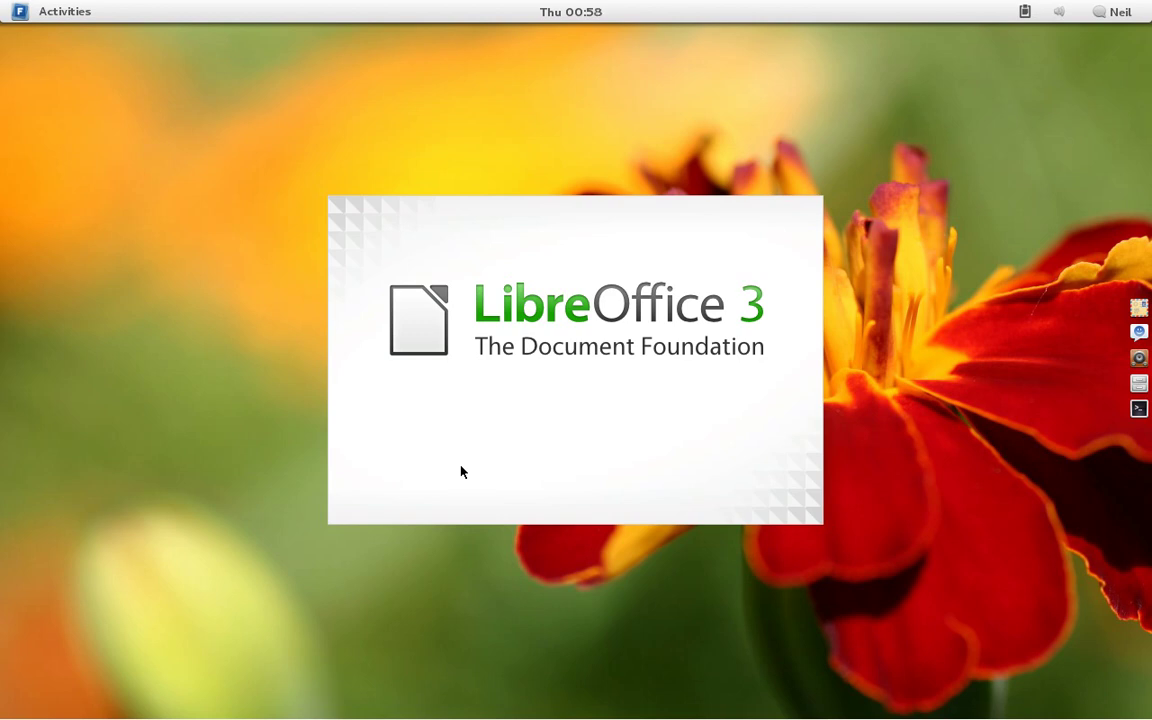
Step: View the Themes section of the activities overview and launch Rhythmbox
click(82, 14)
click(323, 60)
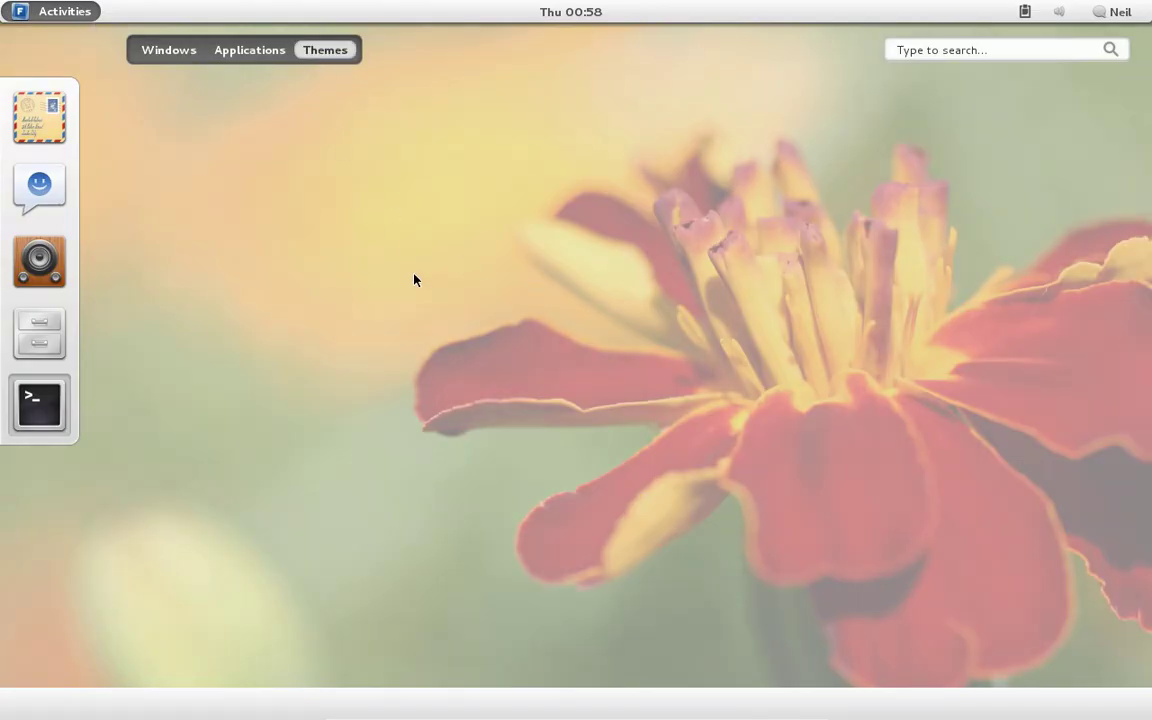
click(42, 250)
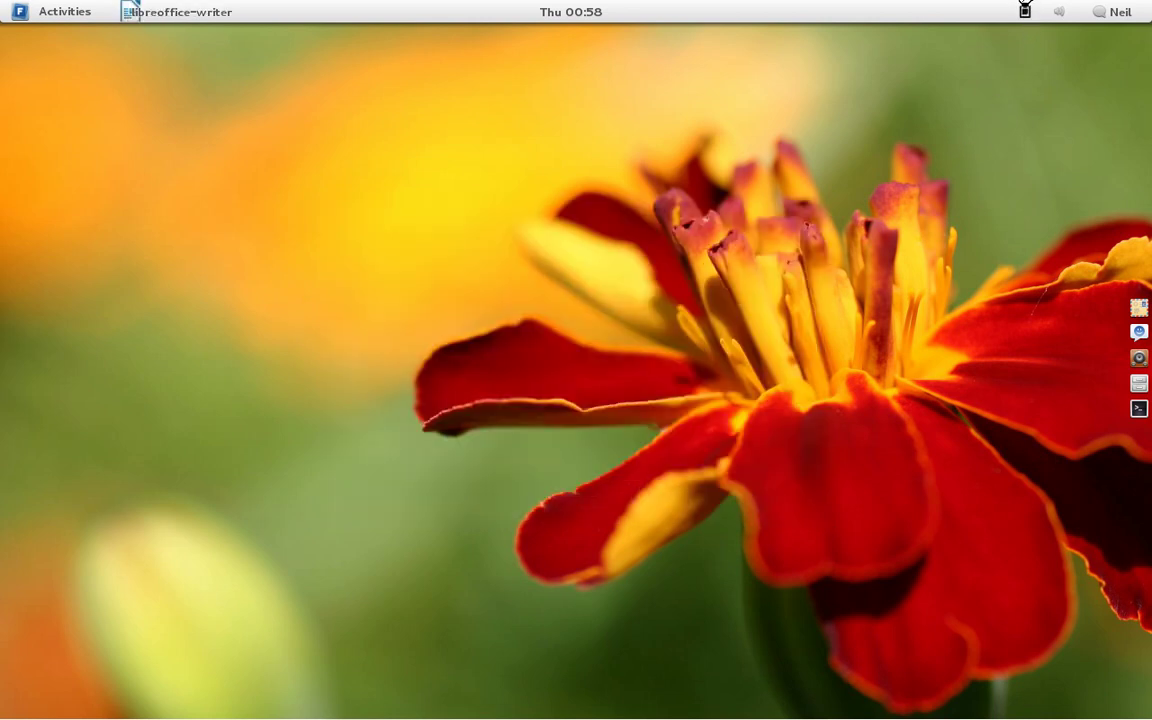
Step: Look at the GPaste clipboard history, then open the clock's calendar, go forward to September and close it
click(1026, 13)
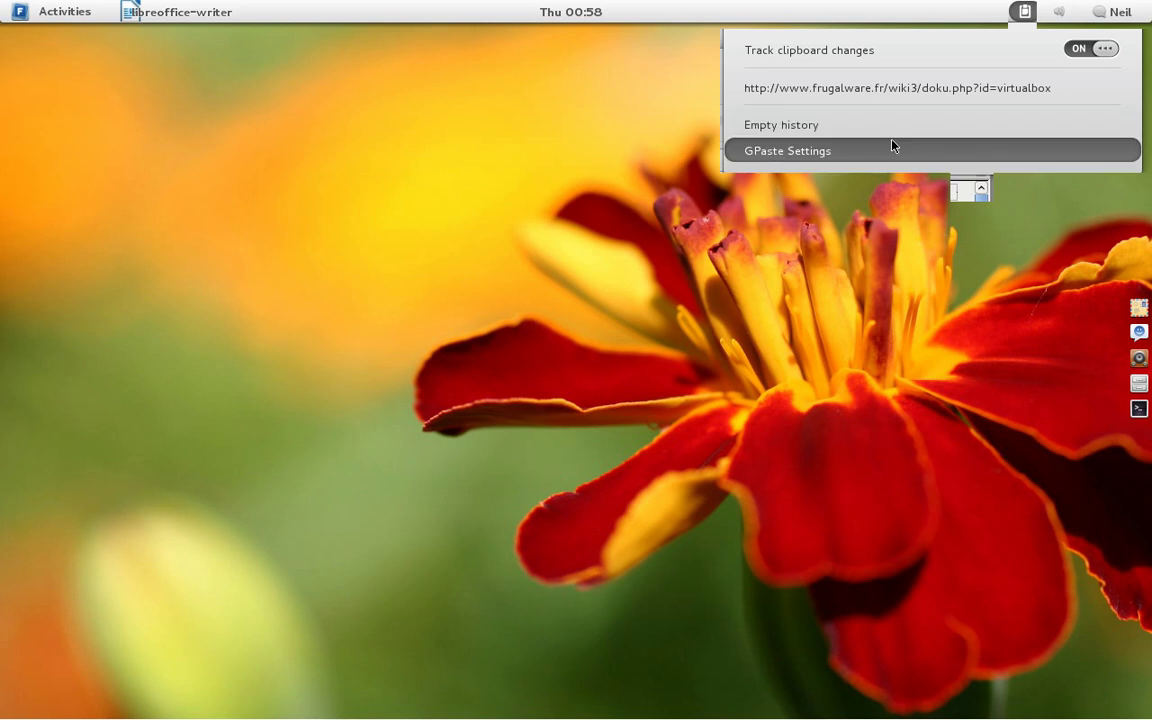
click(580, 16)
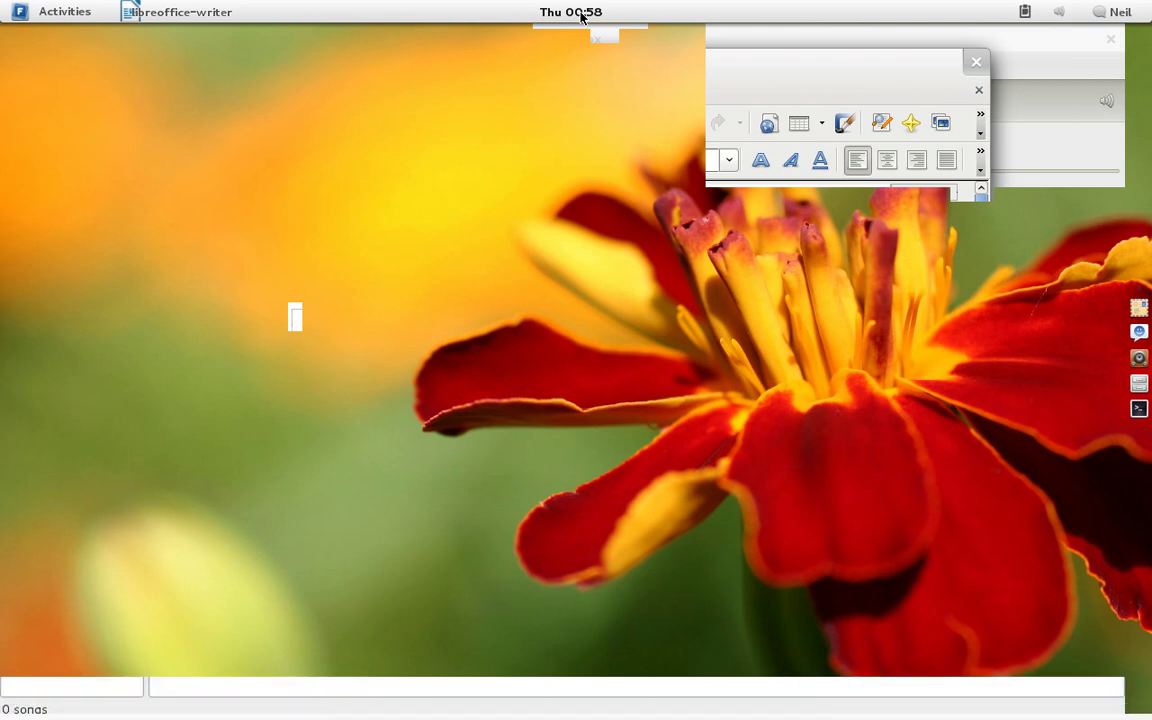
click(580, 16)
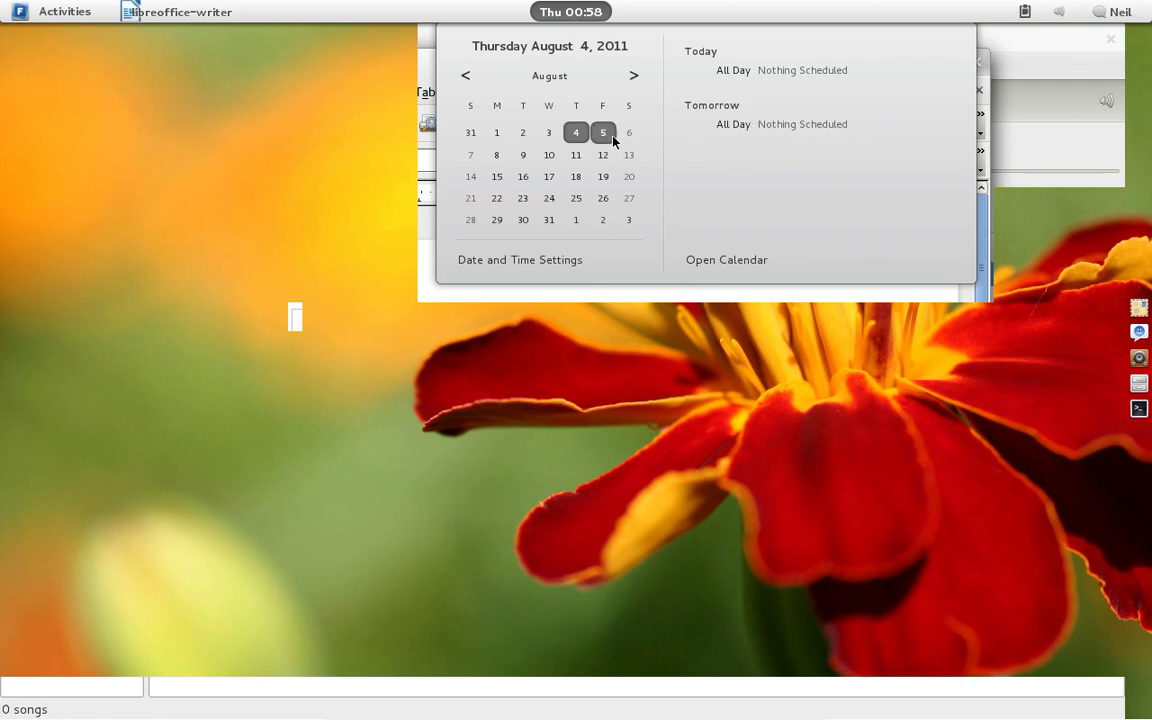
click(638, 78)
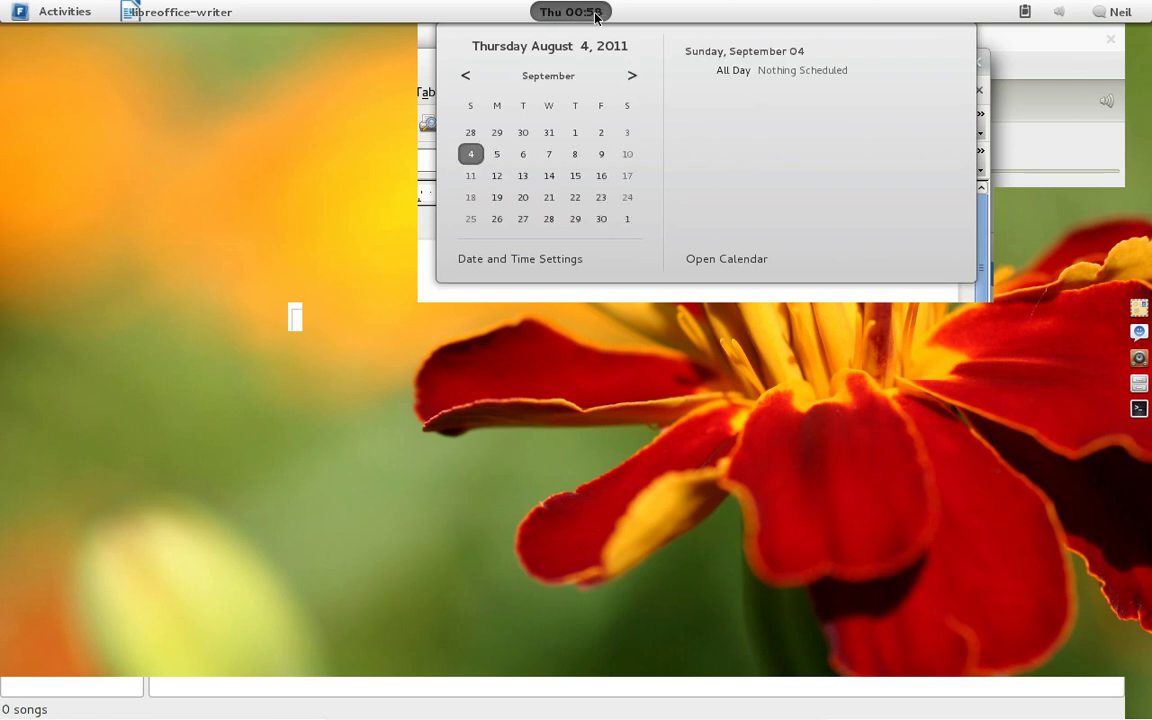
click(575, 12)
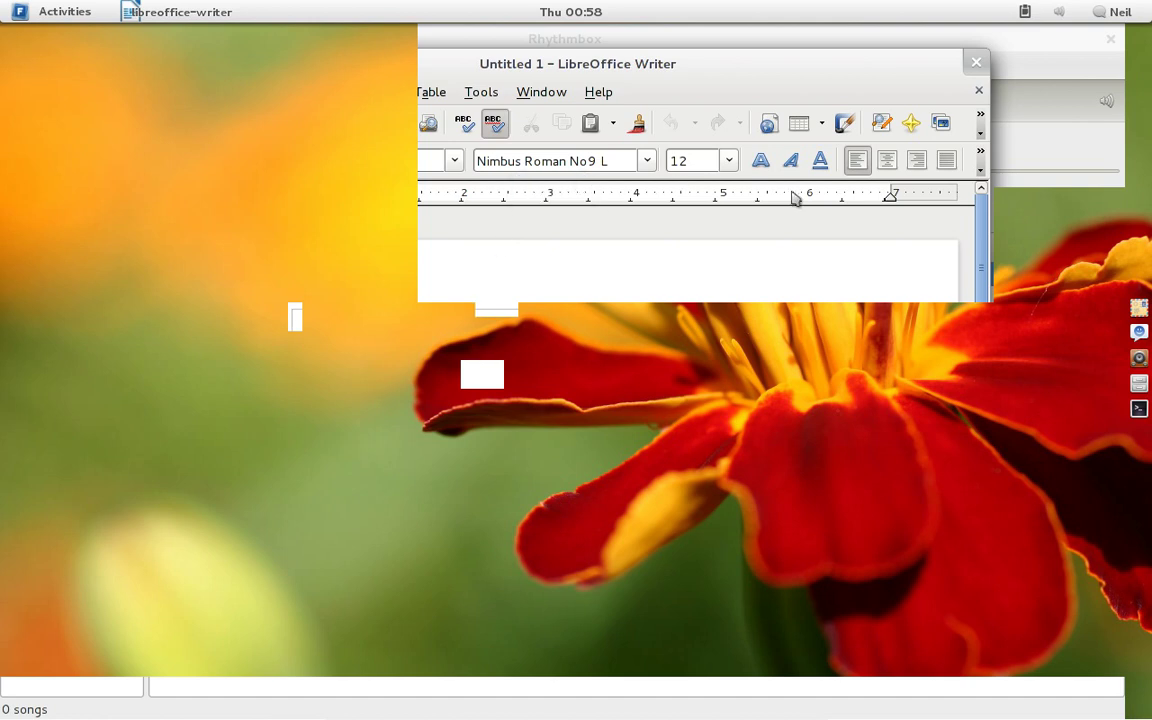
Step: At font size 36, write "Well, this is a minimum install plus gnome... I don't have any additional themes (yet) :)" in the blank Writer document
click(729, 161)
scroll(710, 372, down, 5)
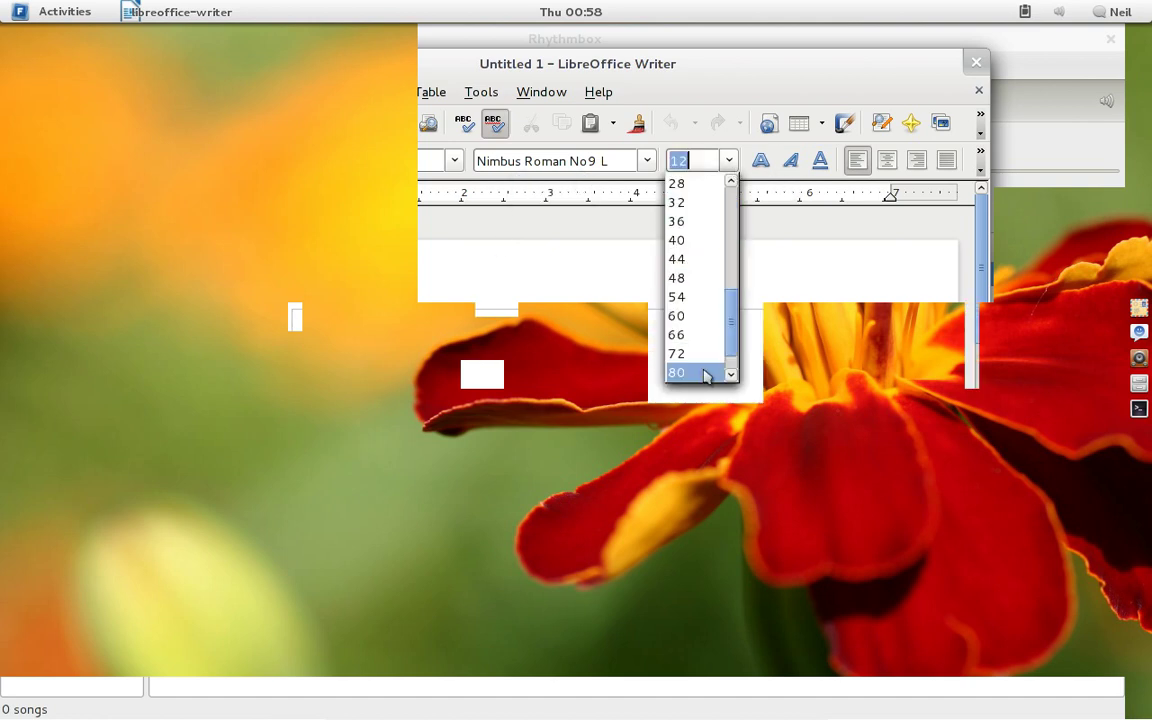
click(698, 223)
text(Wel)
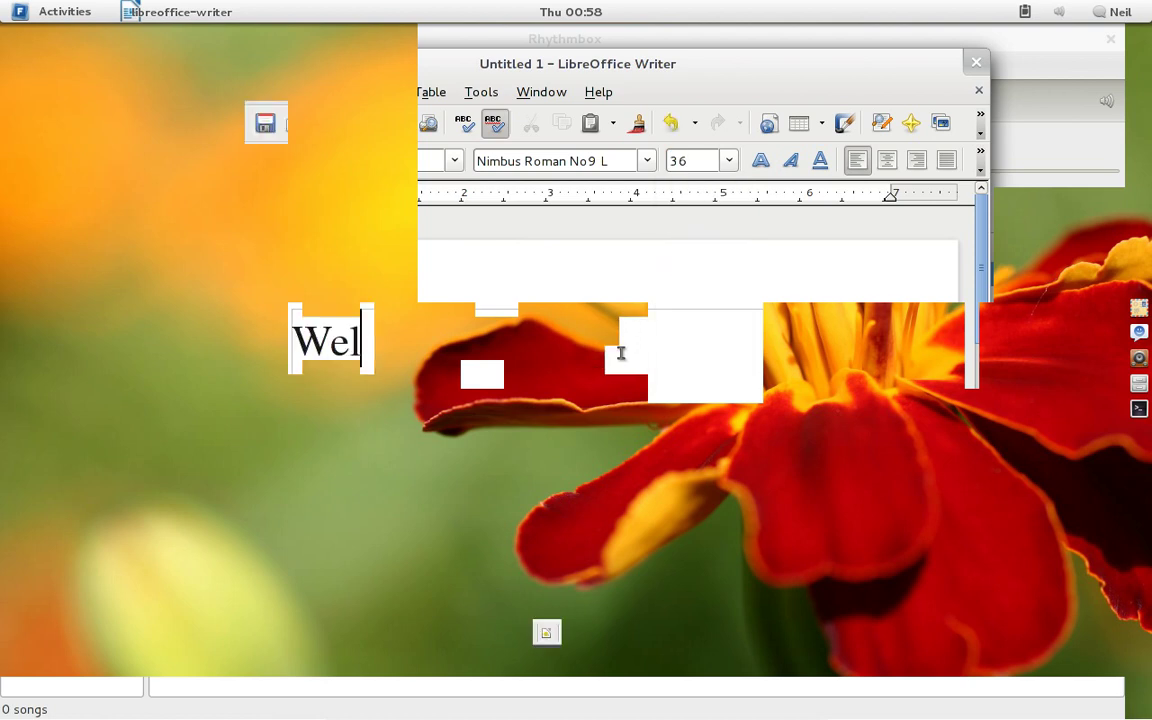
text(l, this is a minimum instal)
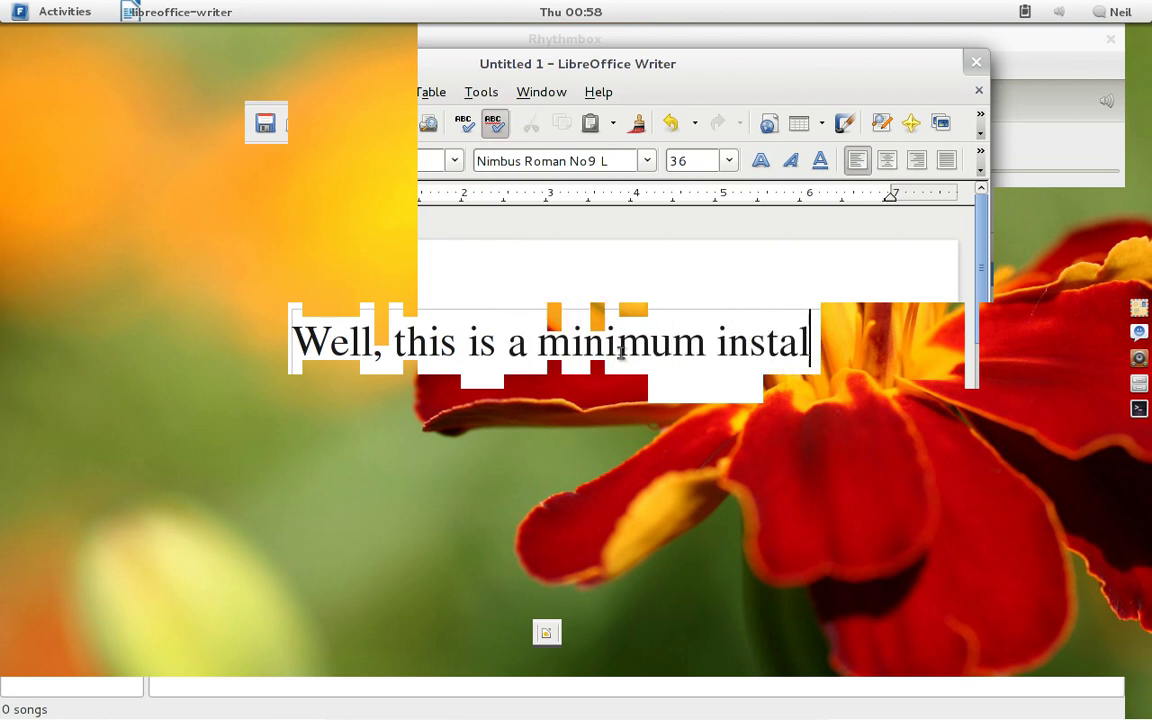
text(l plus gnome)
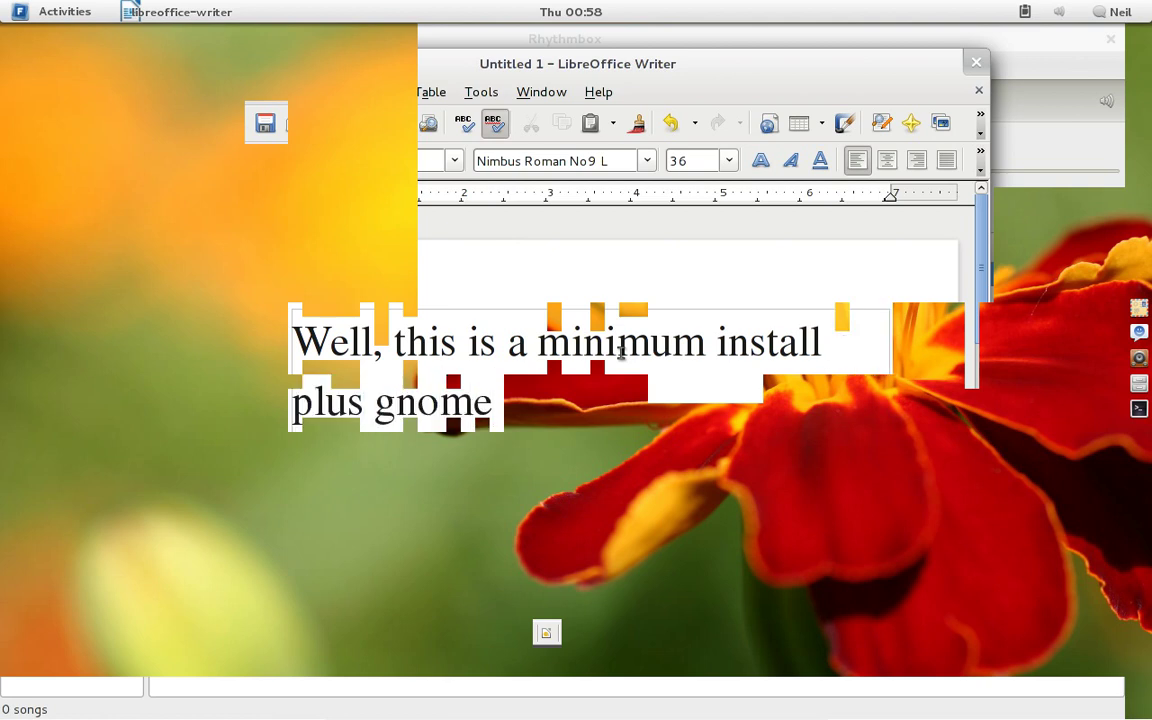
text(... I don't have)
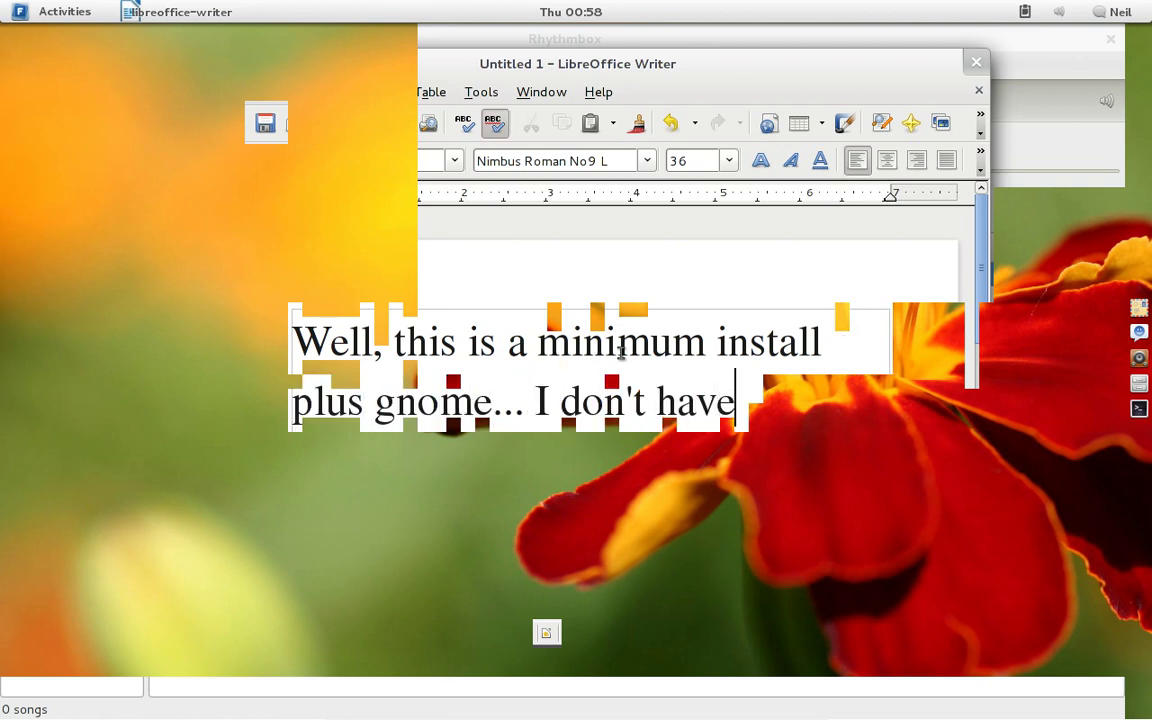
text( any additional )
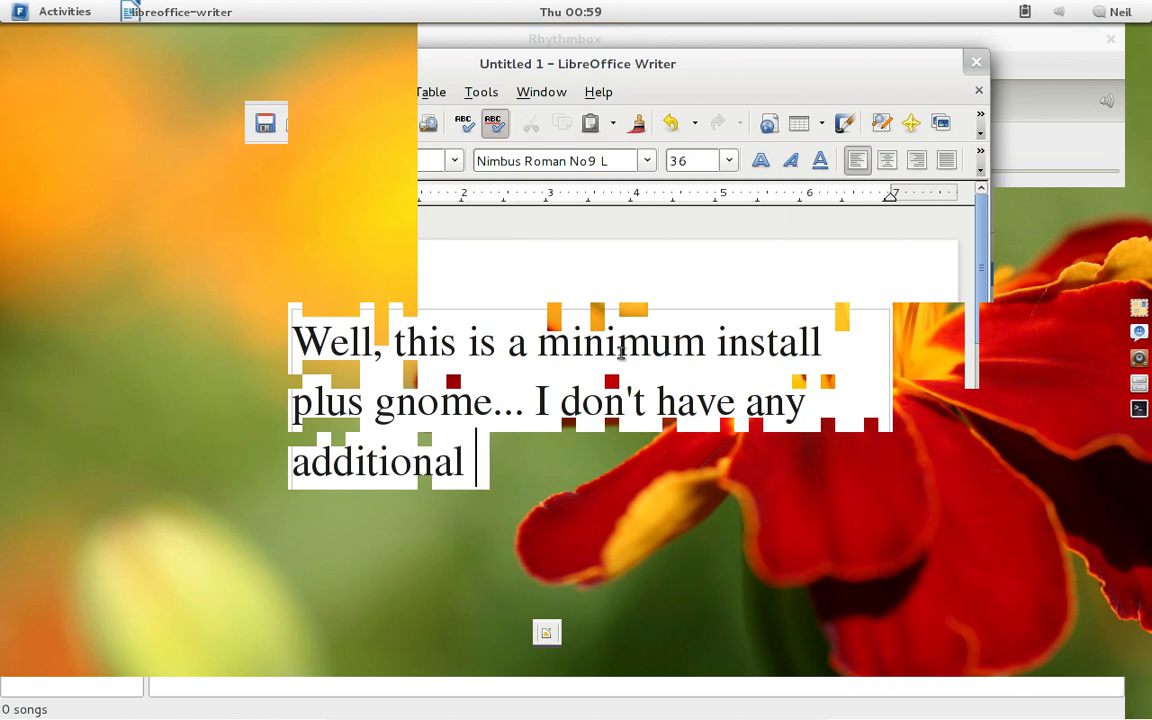
text(themes )
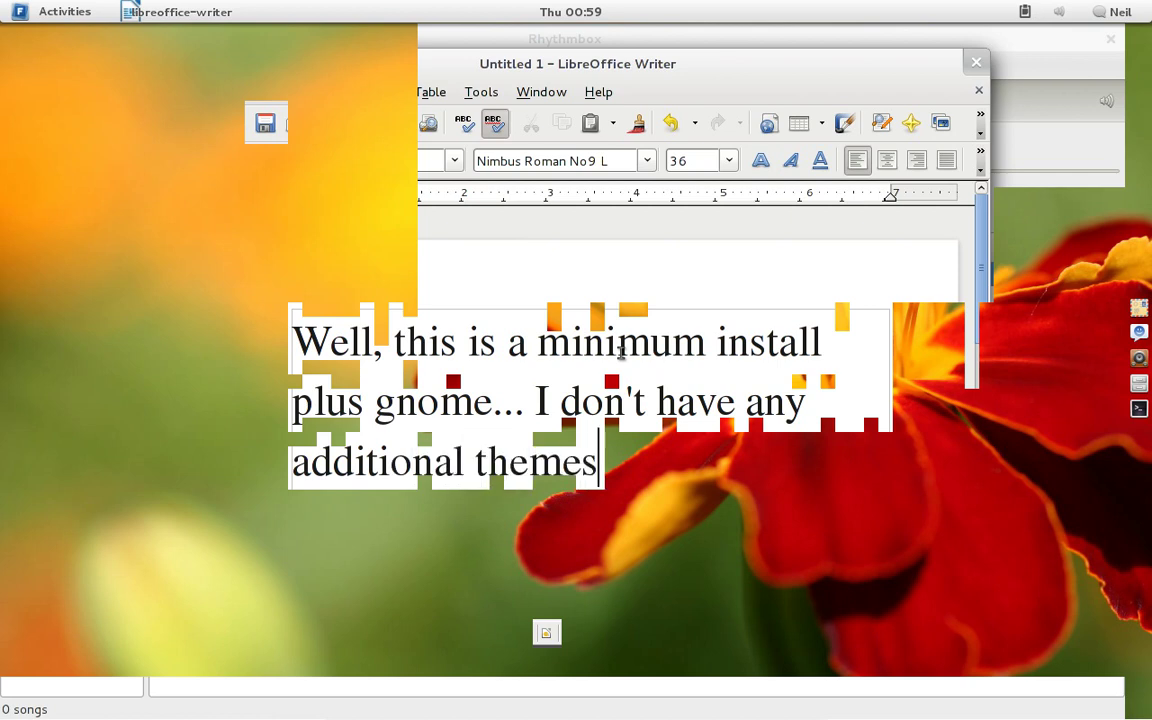
text(9ye)
key(BackSpace)
key(BackSpace)
key(BackSpace)
text((yet) )
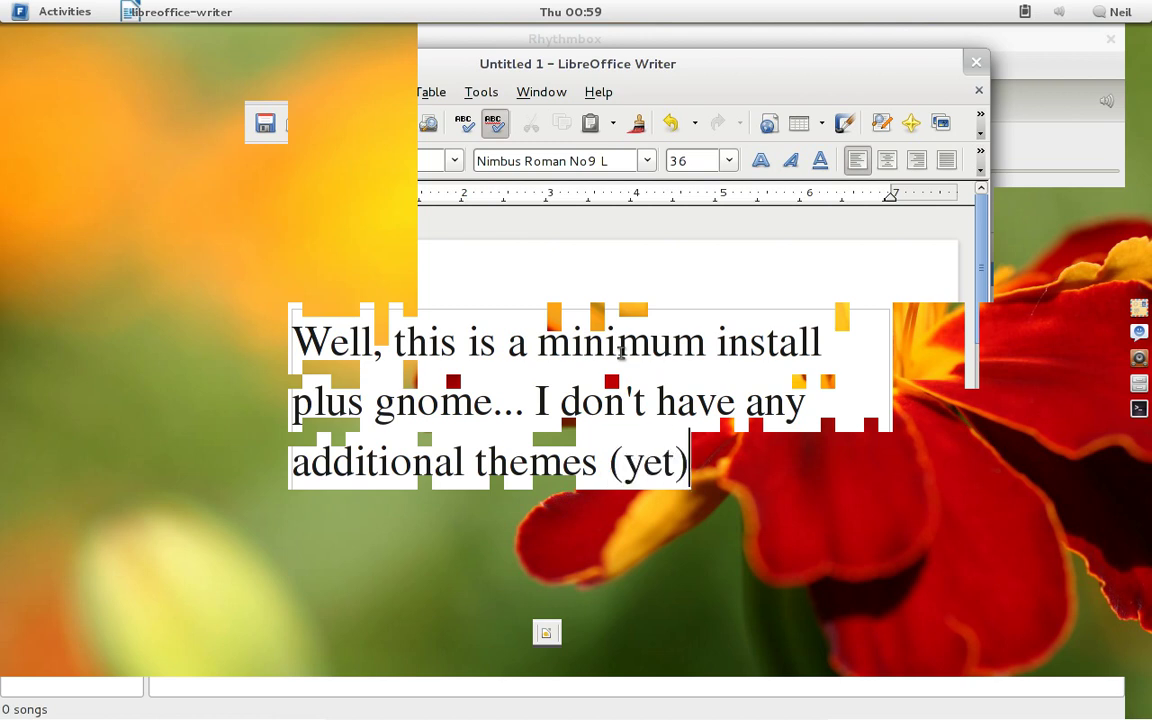
text(:))
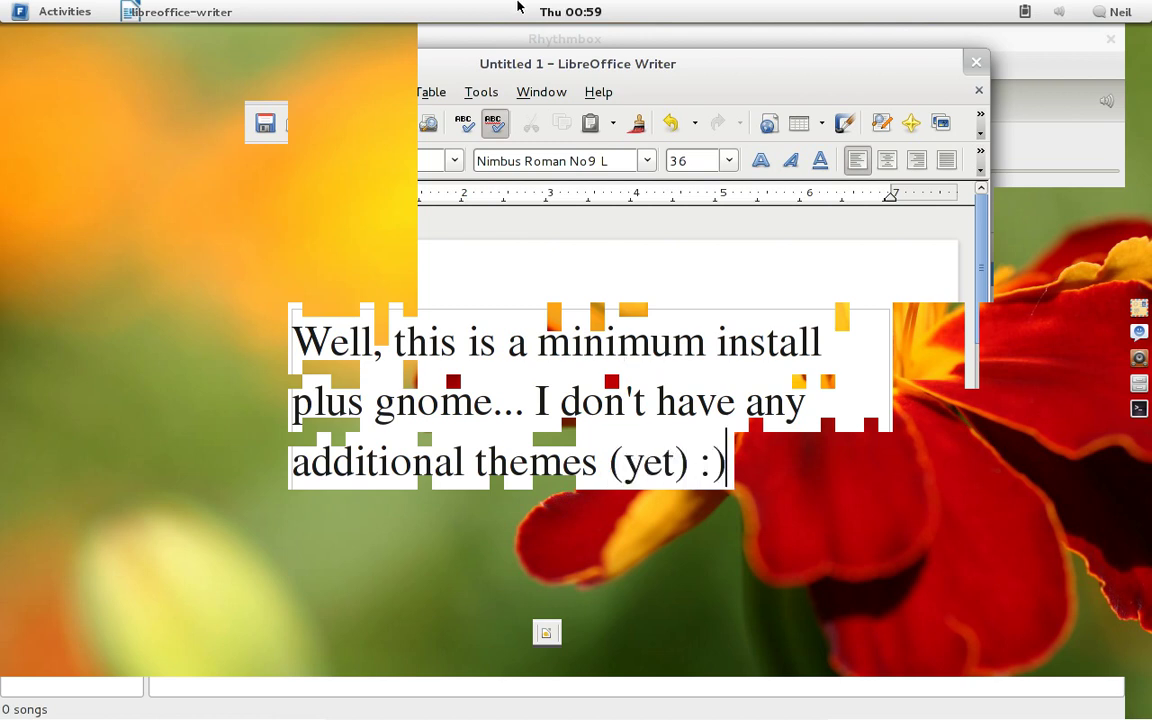
Step: Shift the Writer window down on the desktop, then send it to the third workspace through the activities overview
drag(502, 63, 555, 141)
mouse_move(2, 2)
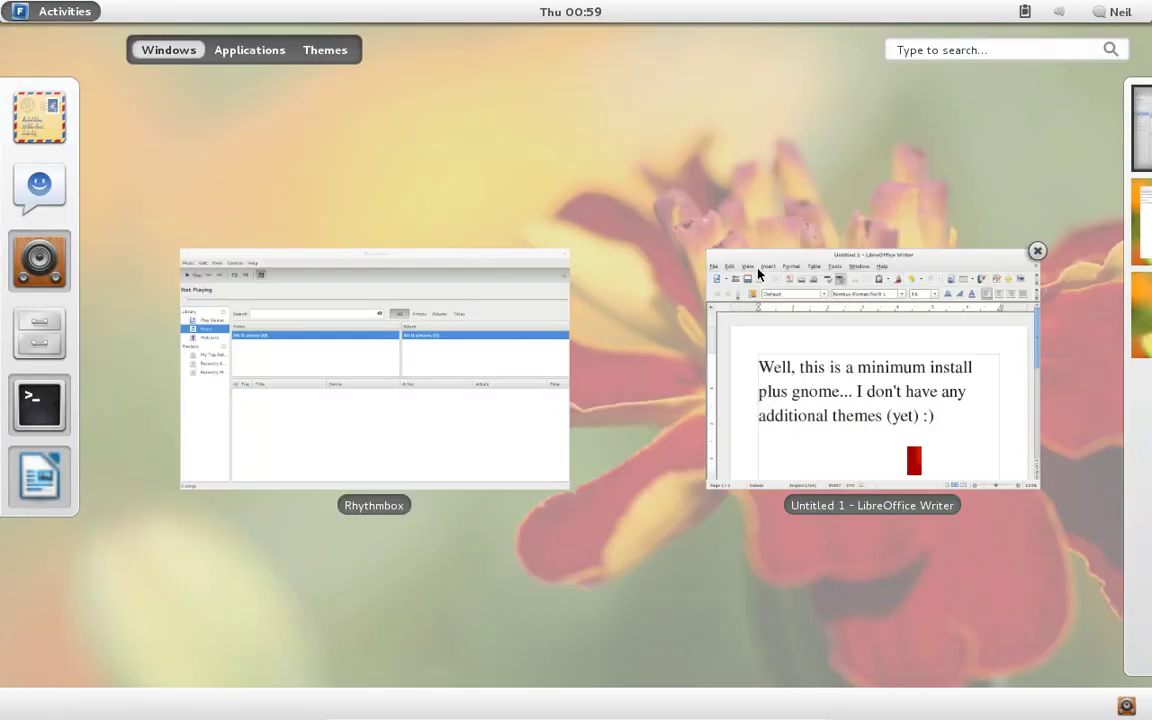
drag(1040, 309, 1100, 322)
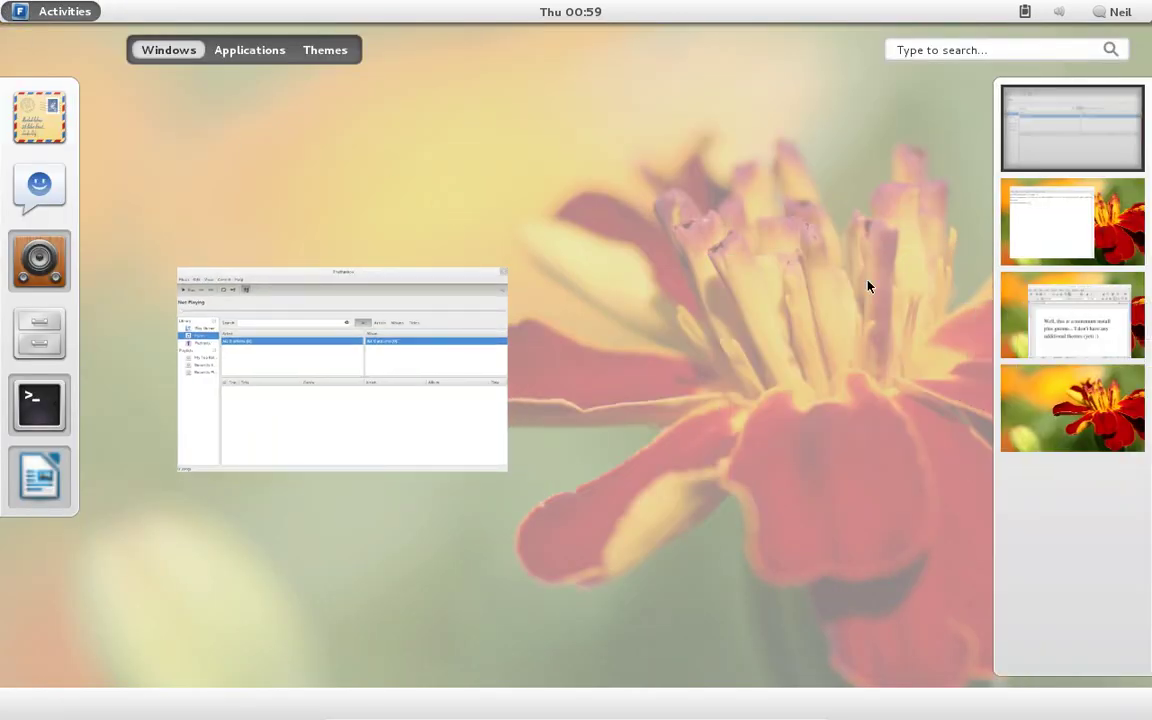
Step: Look at the Rhythmbox window, then switch to the Writer document and move its window up on the desktop
click(414, 278)
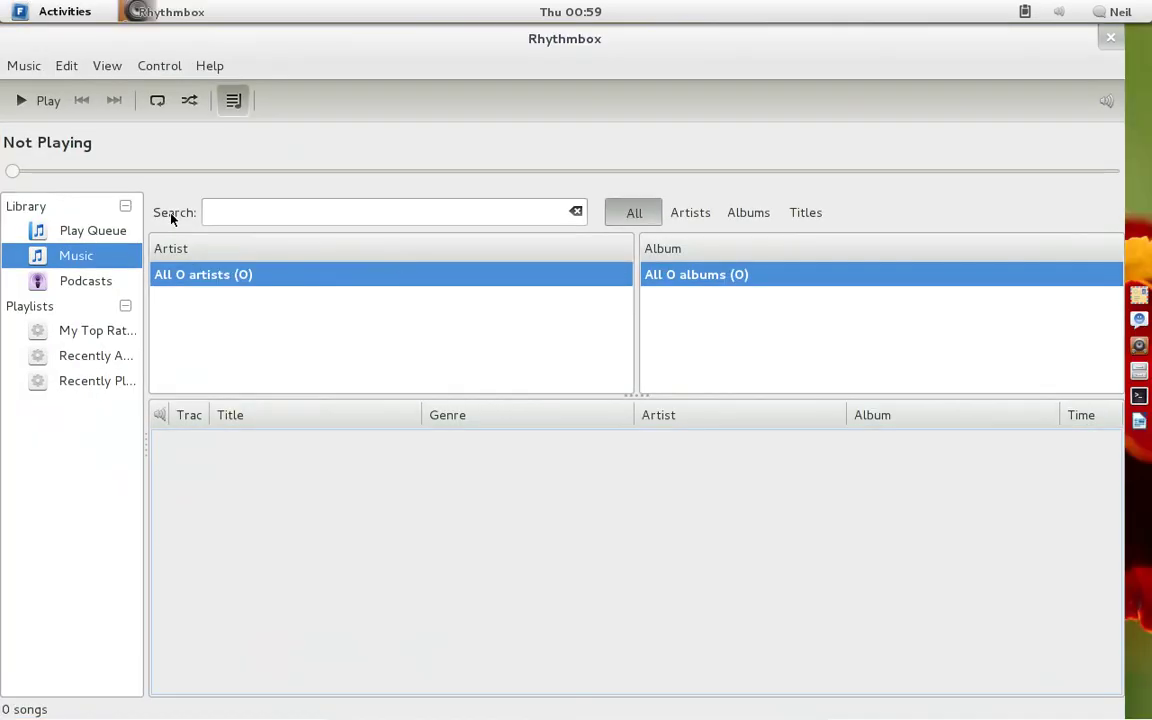
click(1141, 422)
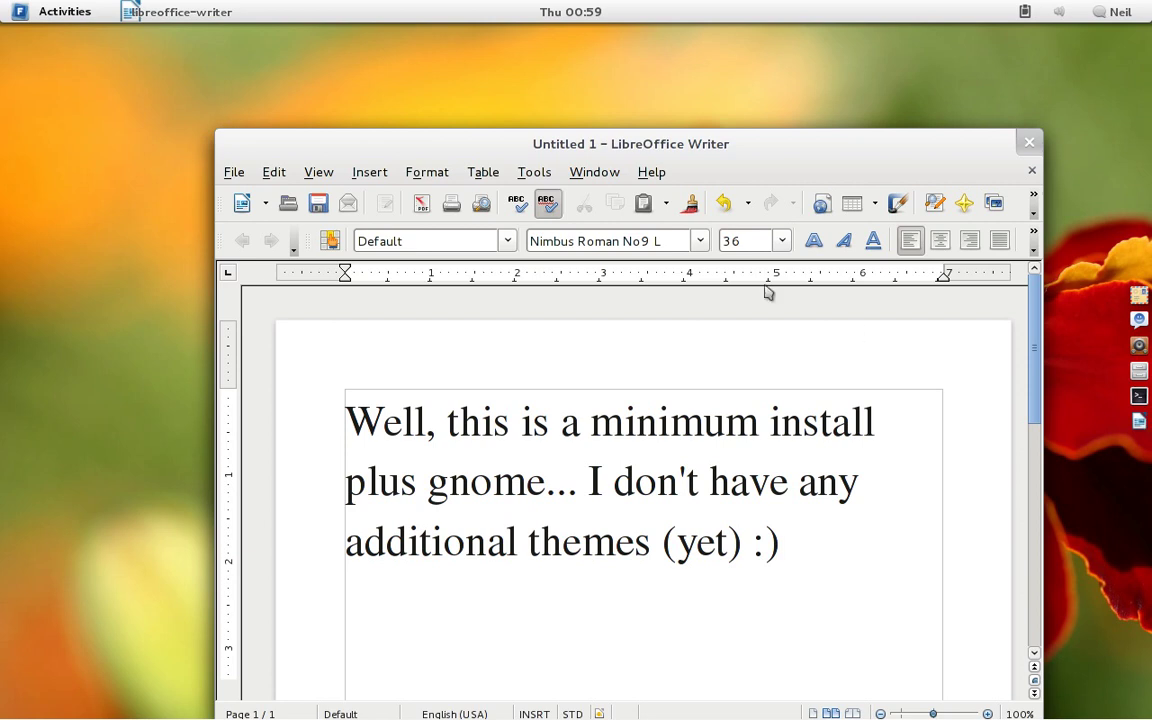
drag(677, 146, 684, 116)
Step: Replace all the Writer text with "Not sure if I like the dock on the side :/"
key(ctrl+a)
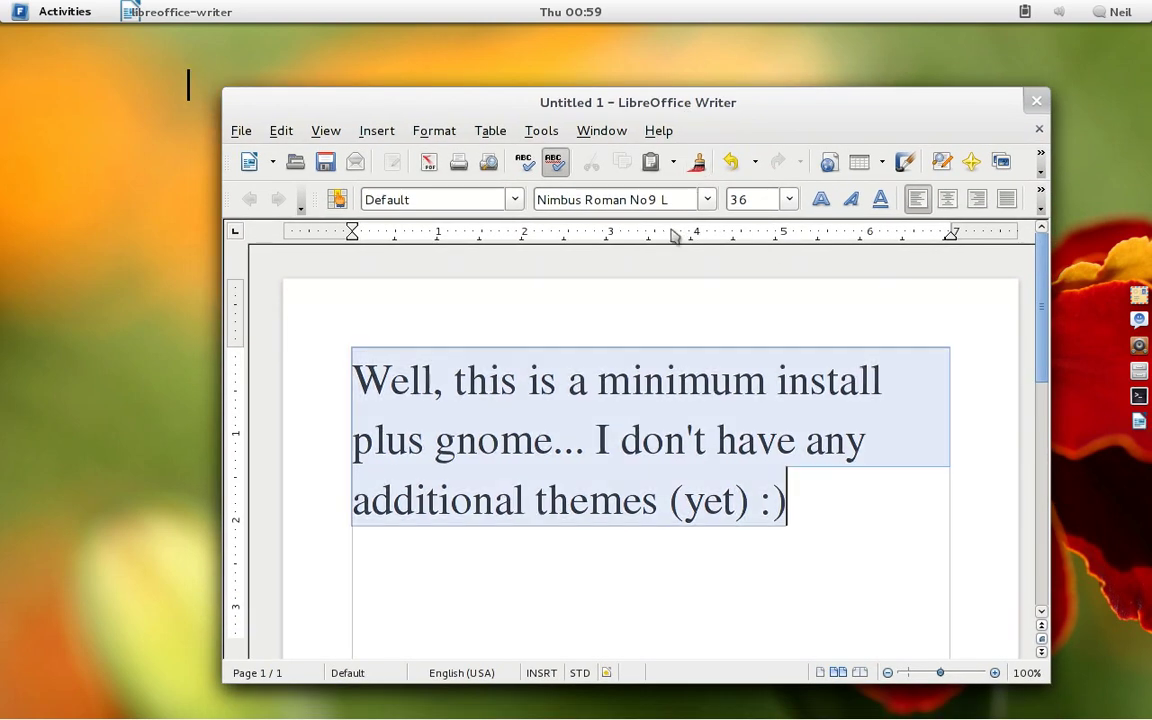
text(Not sure if )
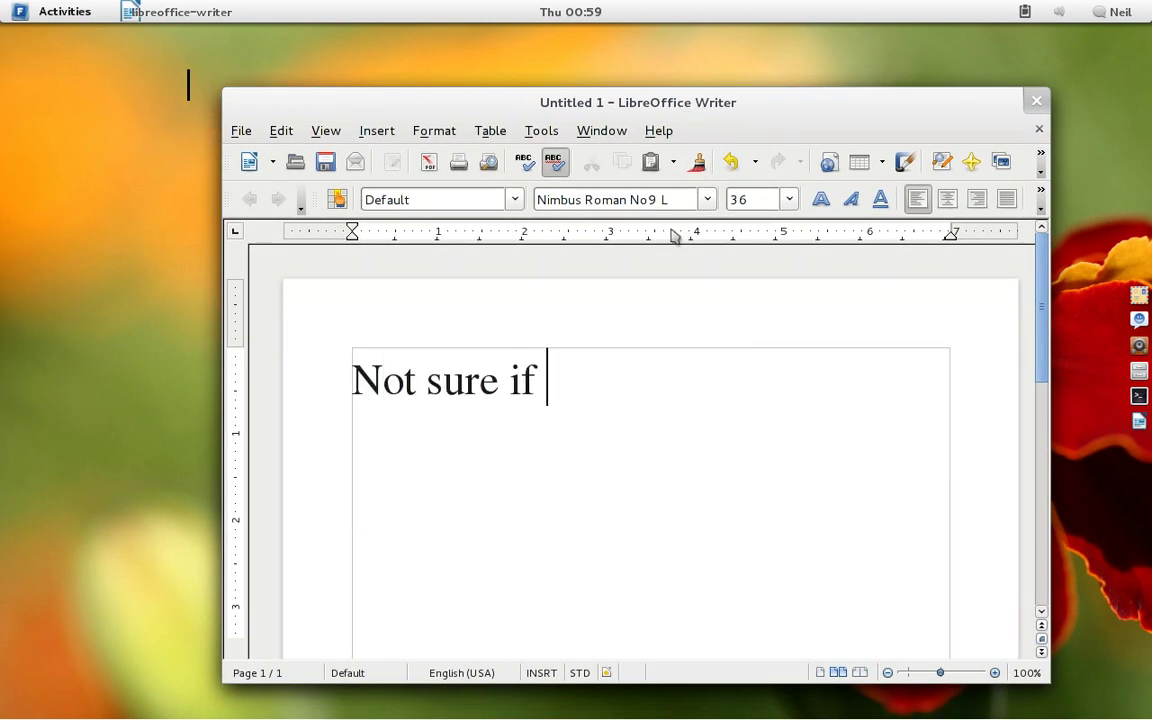
text(I like the)
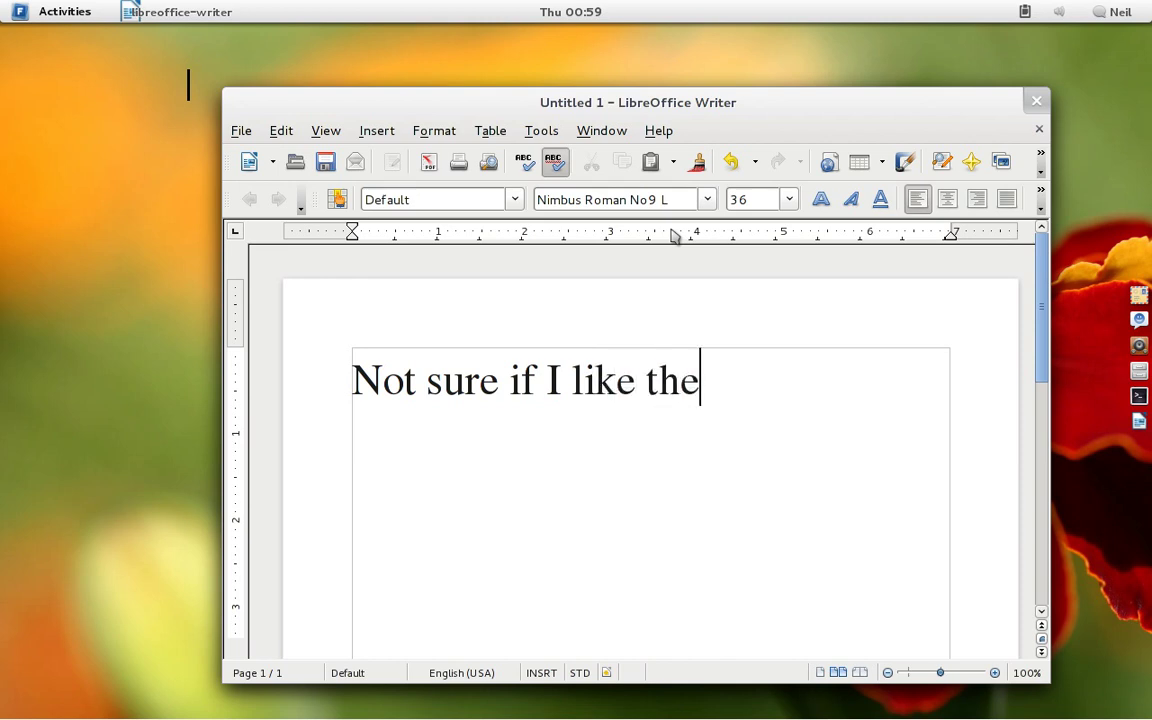
text( dock on the si)
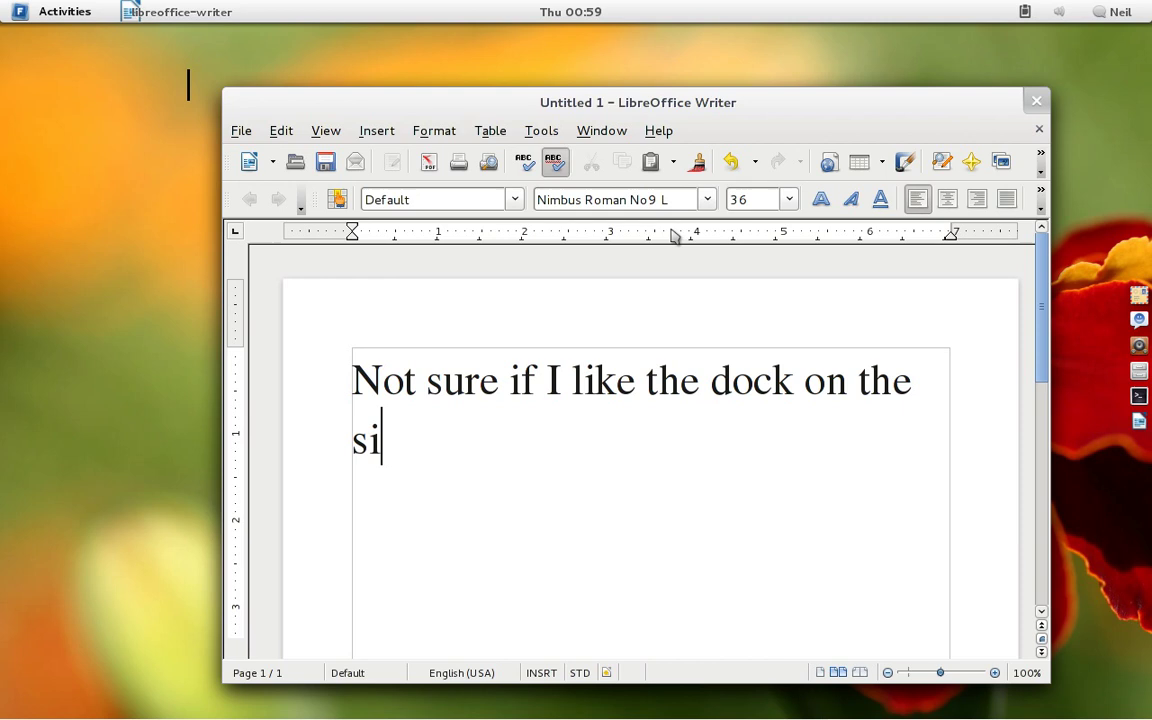
text(de :/)
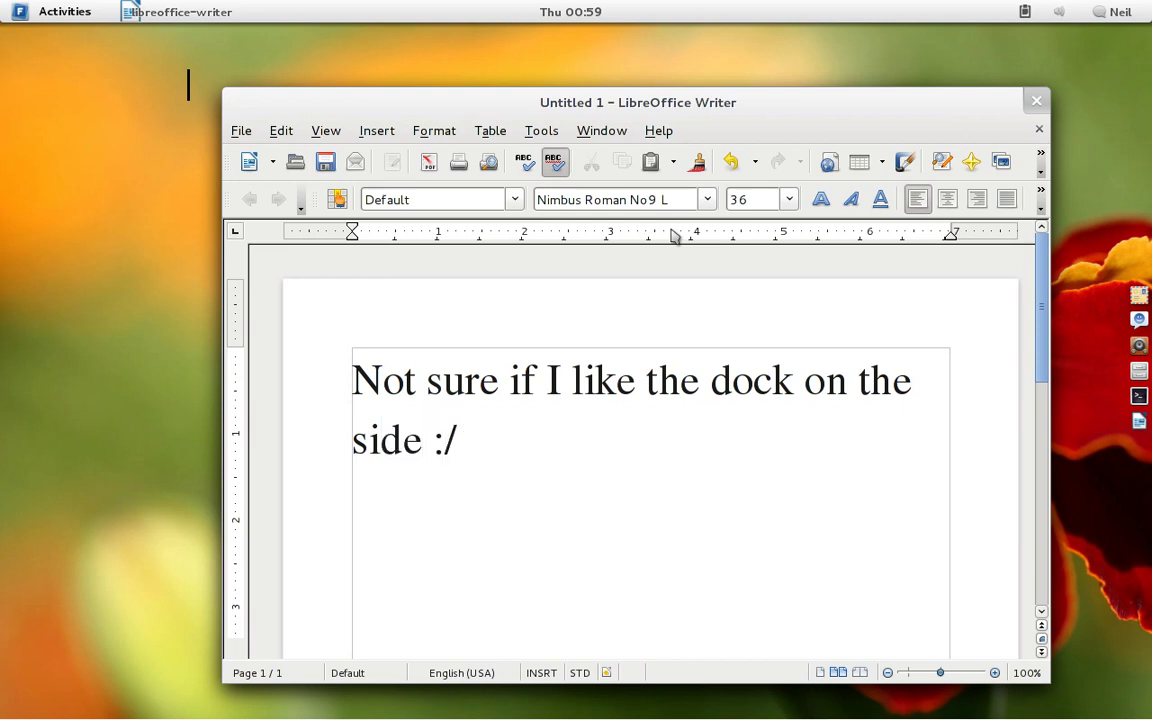
Step: Centre the paragraph and replace its text with "Oh... and if you like the music... It is Severed Fifth..."
key(ctrl+a)
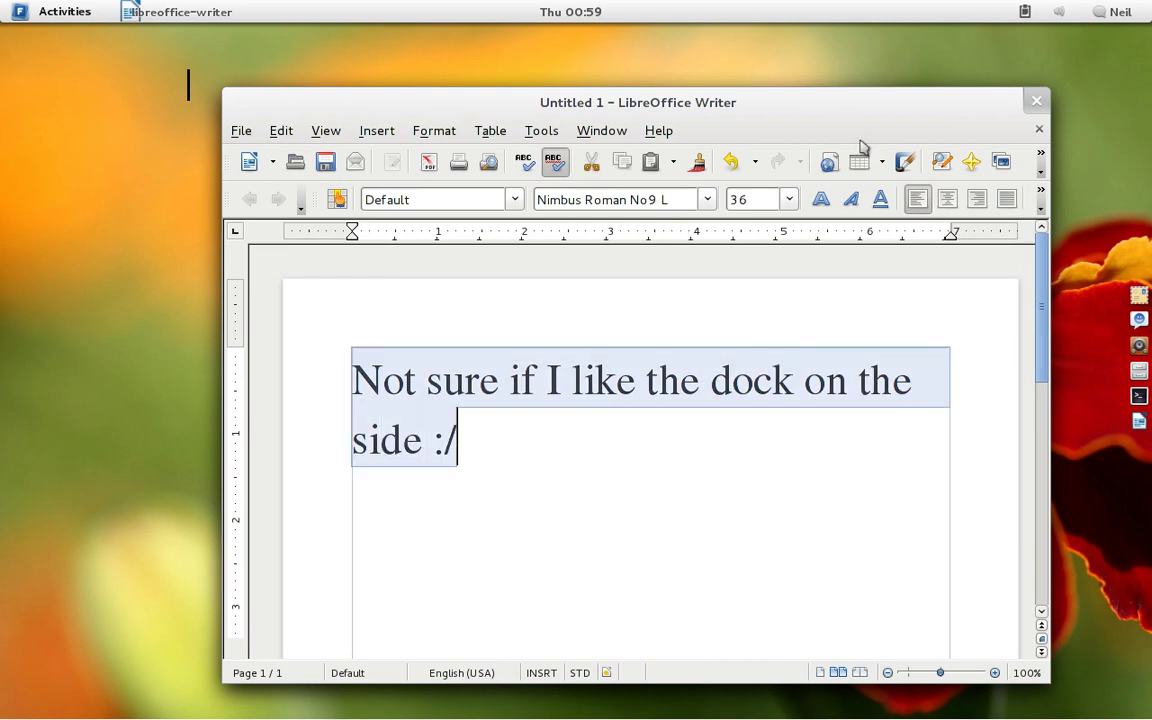
click(947, 199)
text(O)
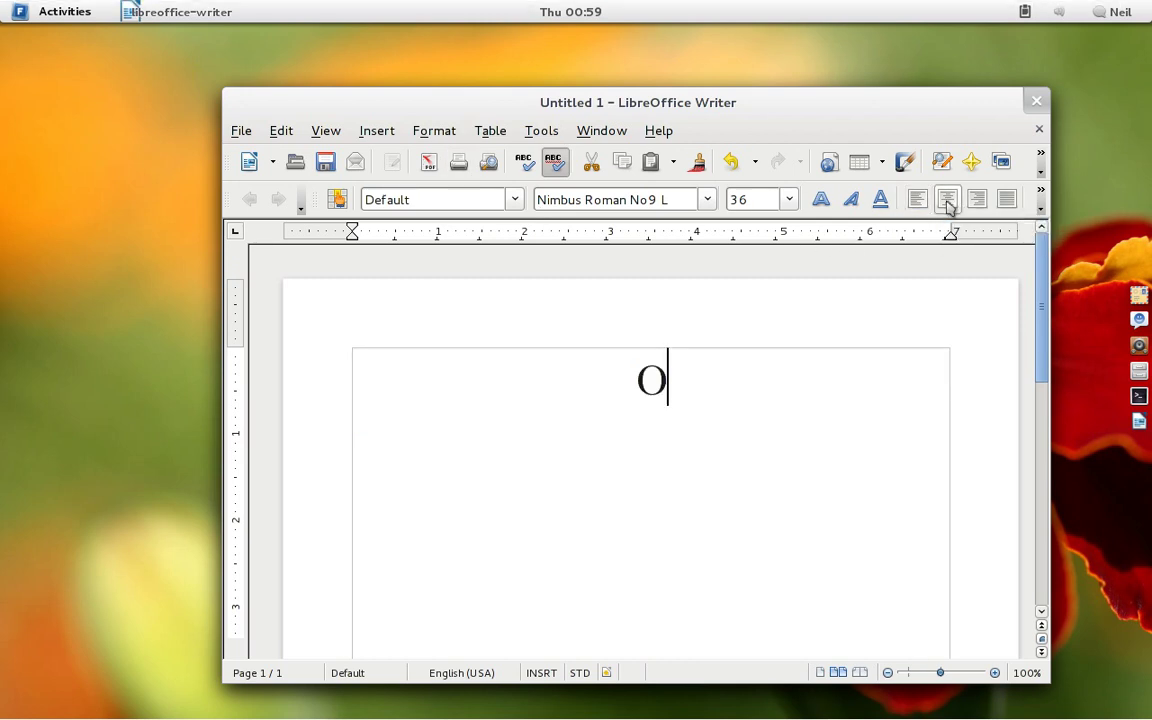
text(h... and if )
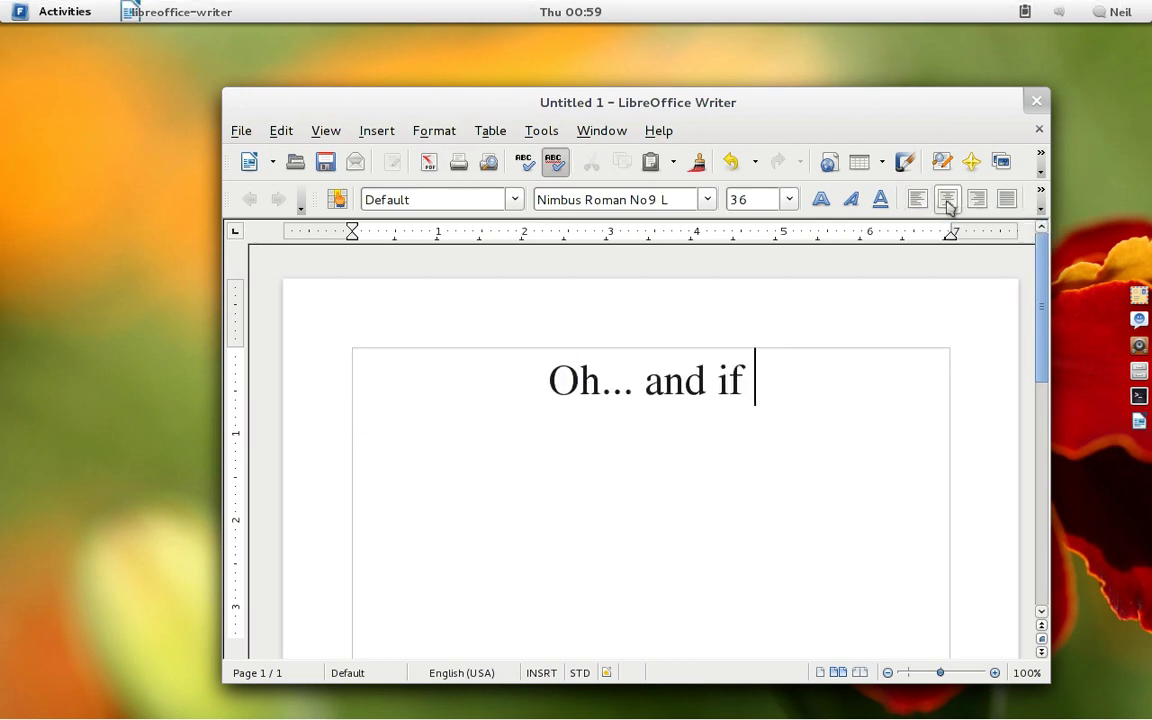
text(you like the )
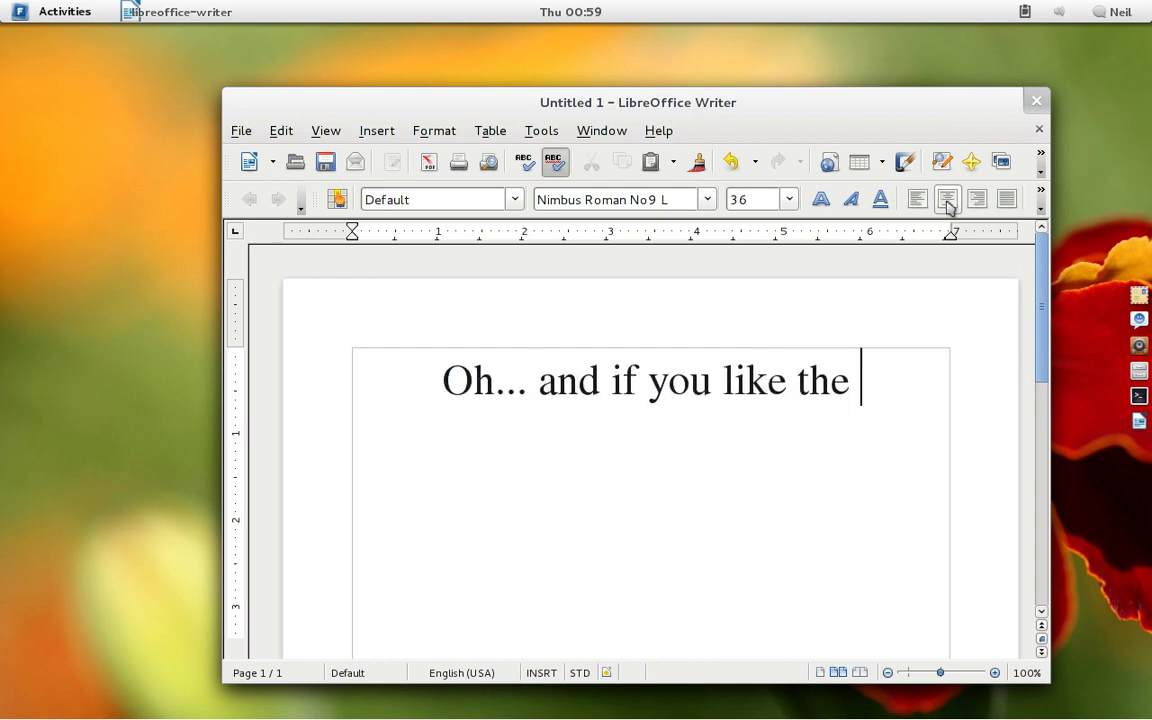
text(music... )
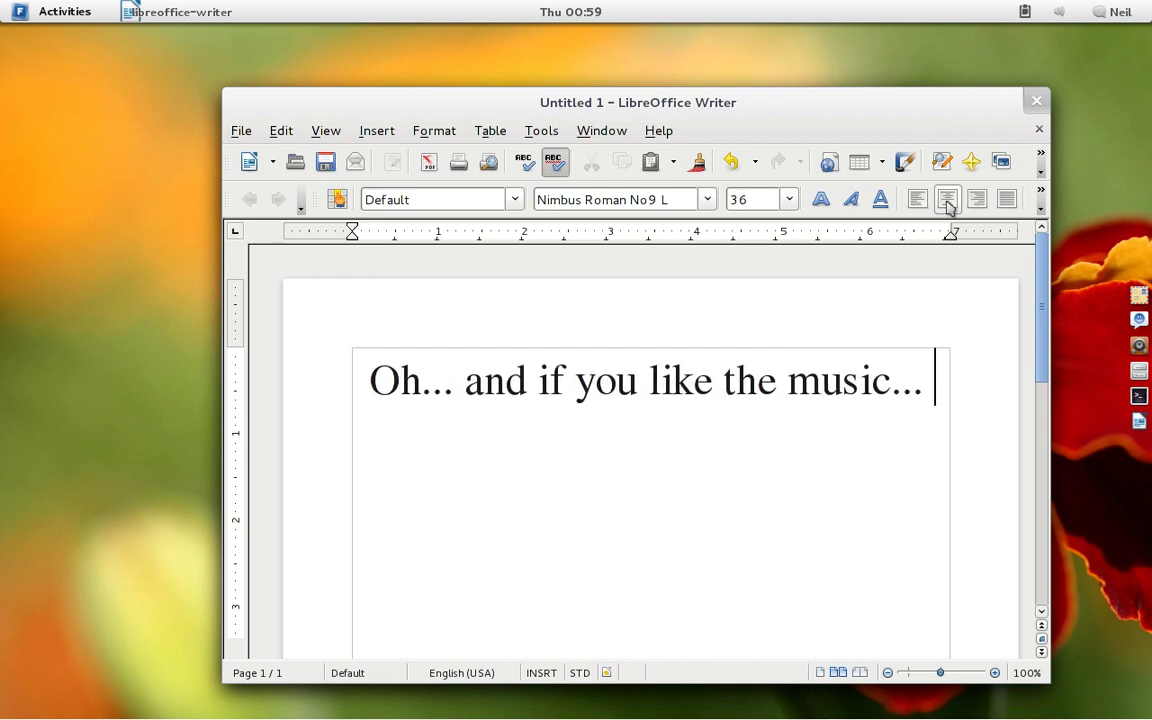
text(It is Severe)
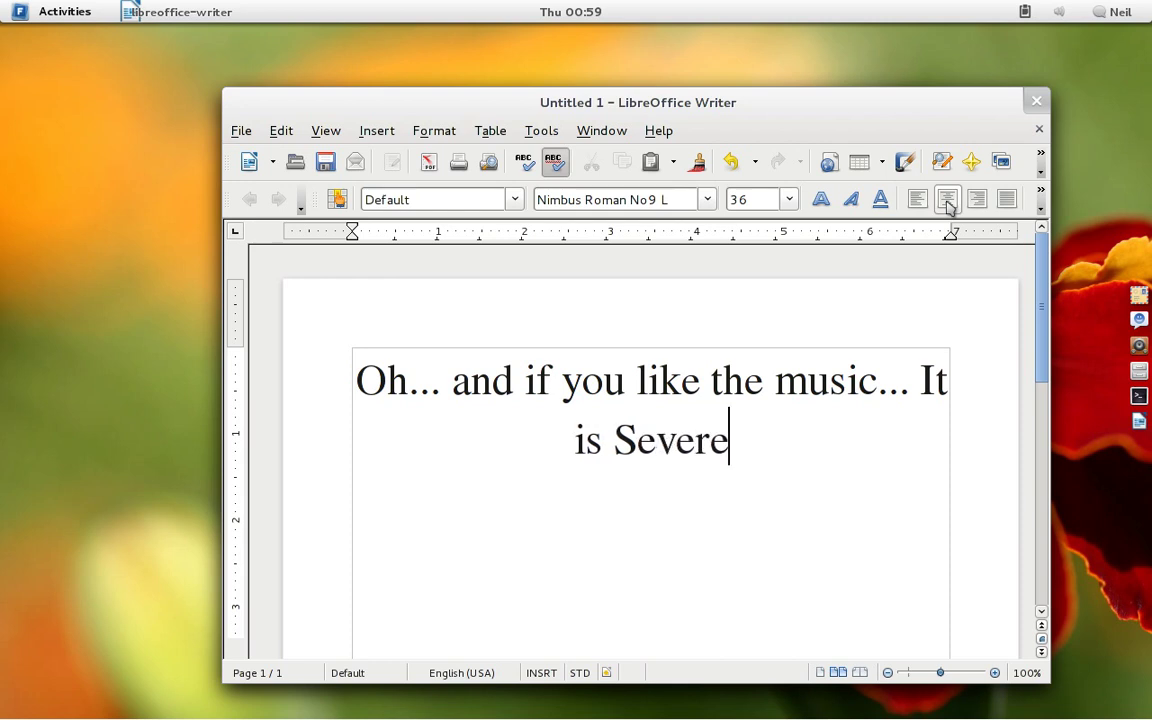
text(d Fifth...)
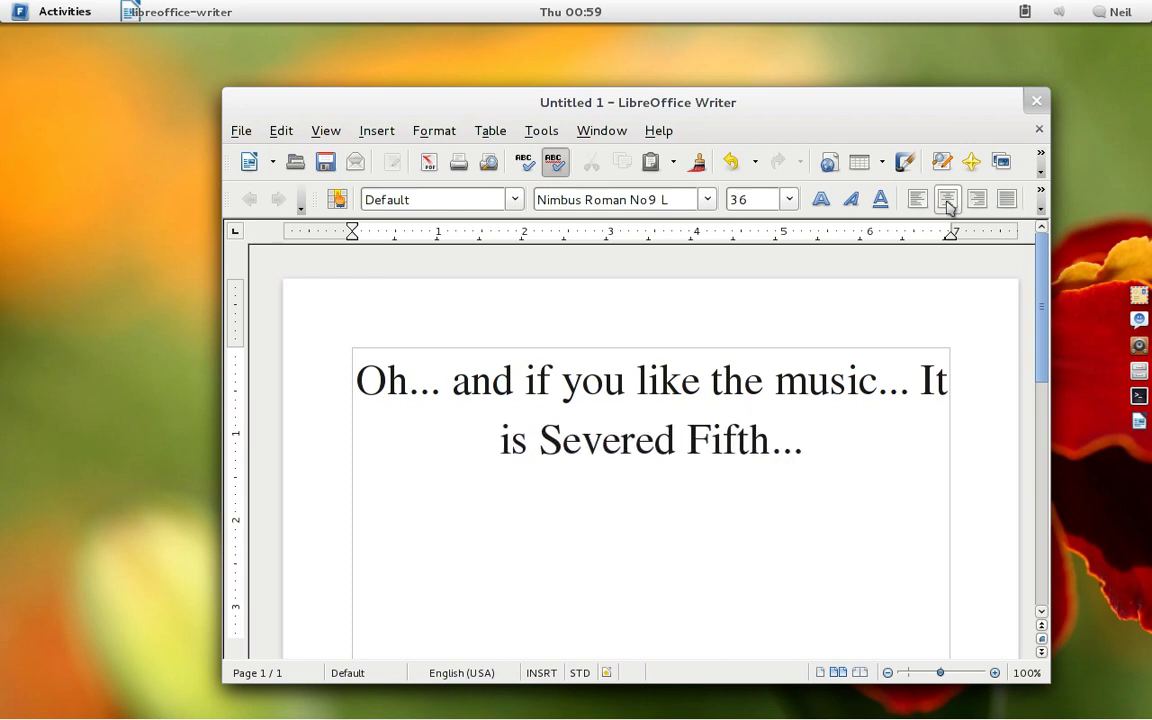
key(Return)
text(www.severedfifth.com)
key(Return)
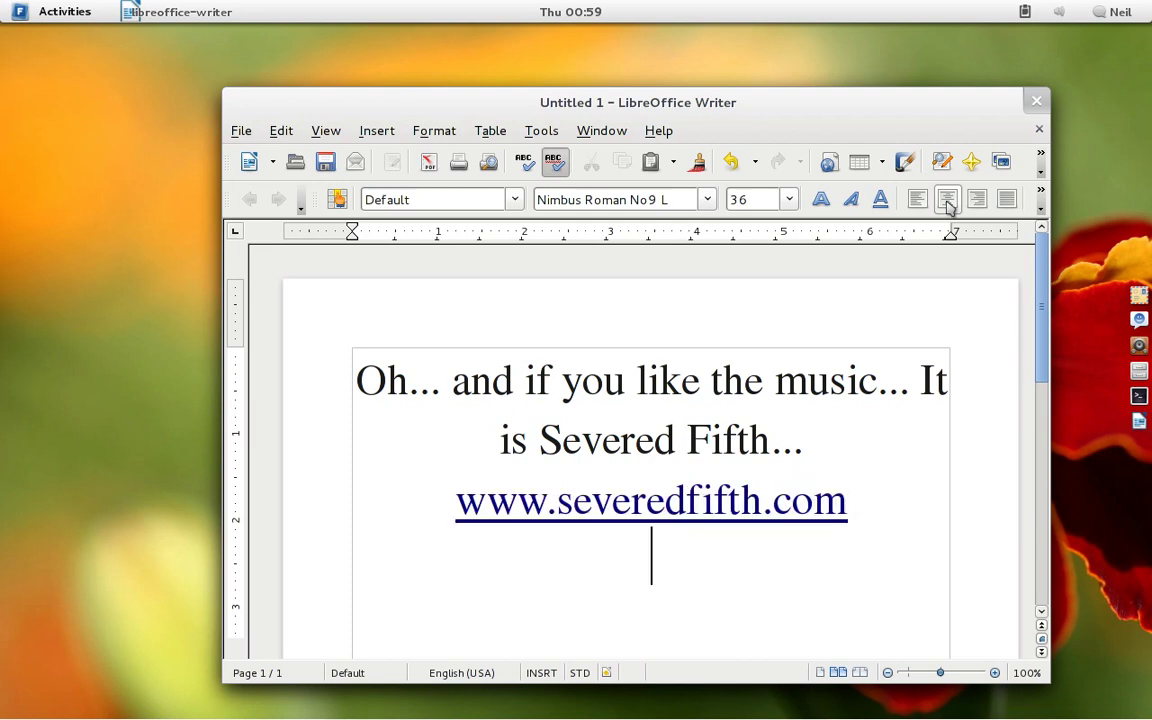
text(Aw)
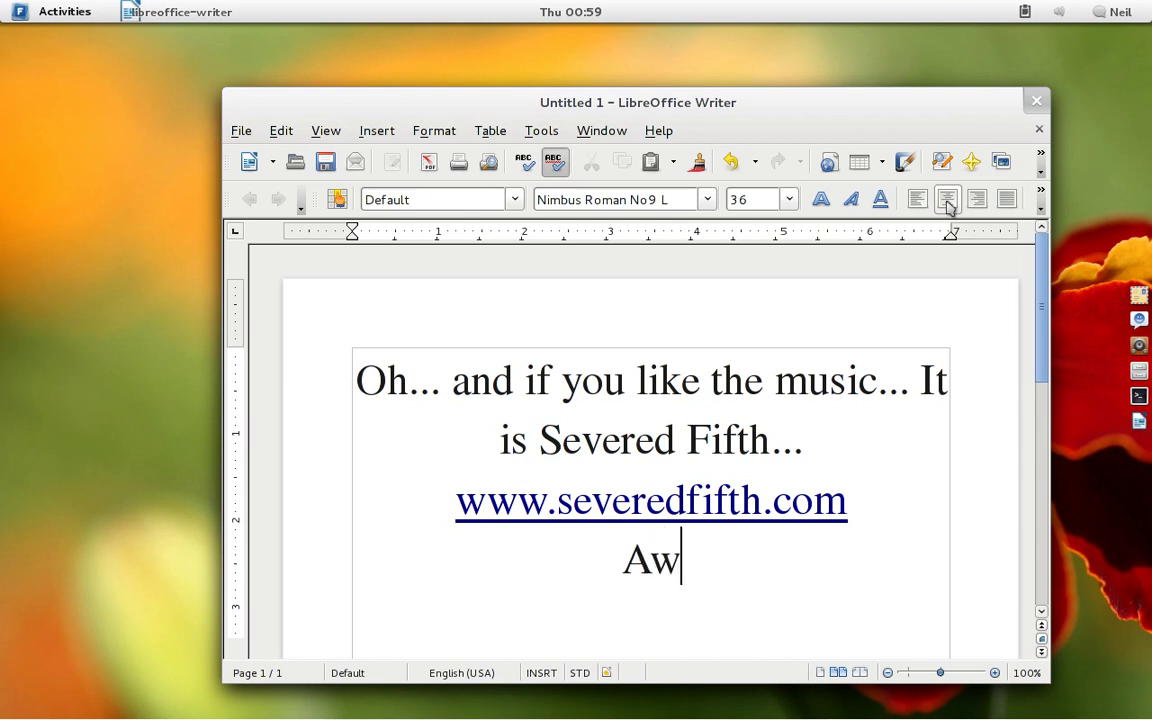
text(esome music)
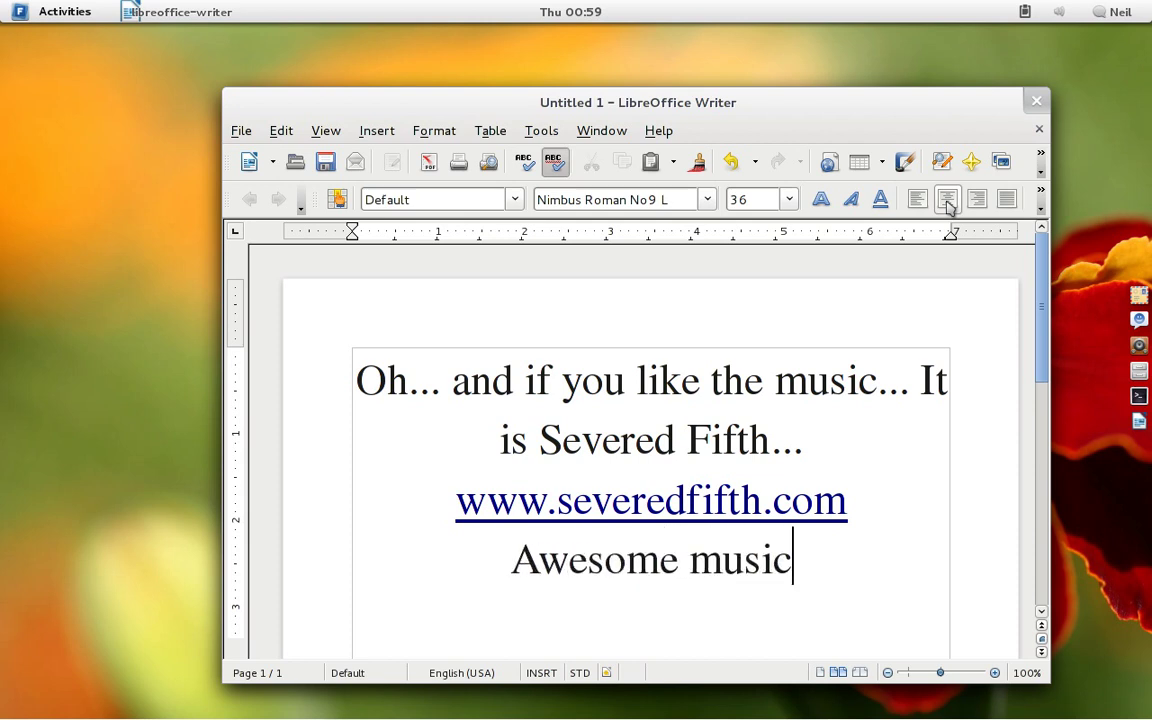
text(, for free..)
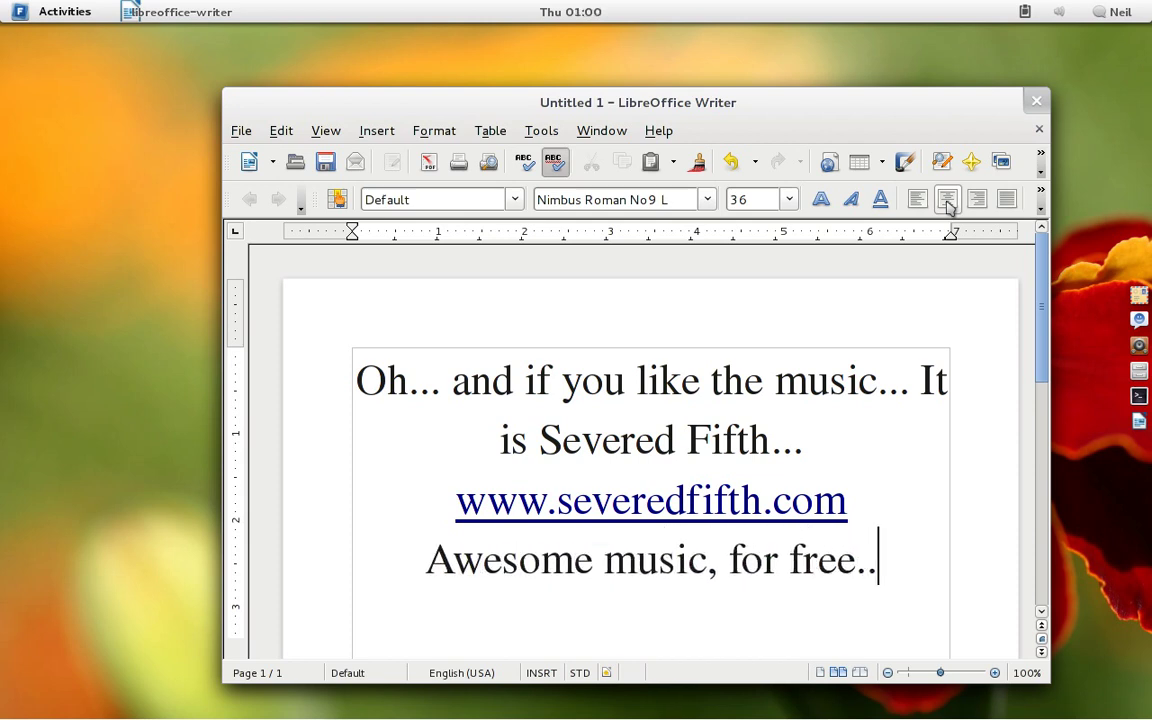
text(. free as is)
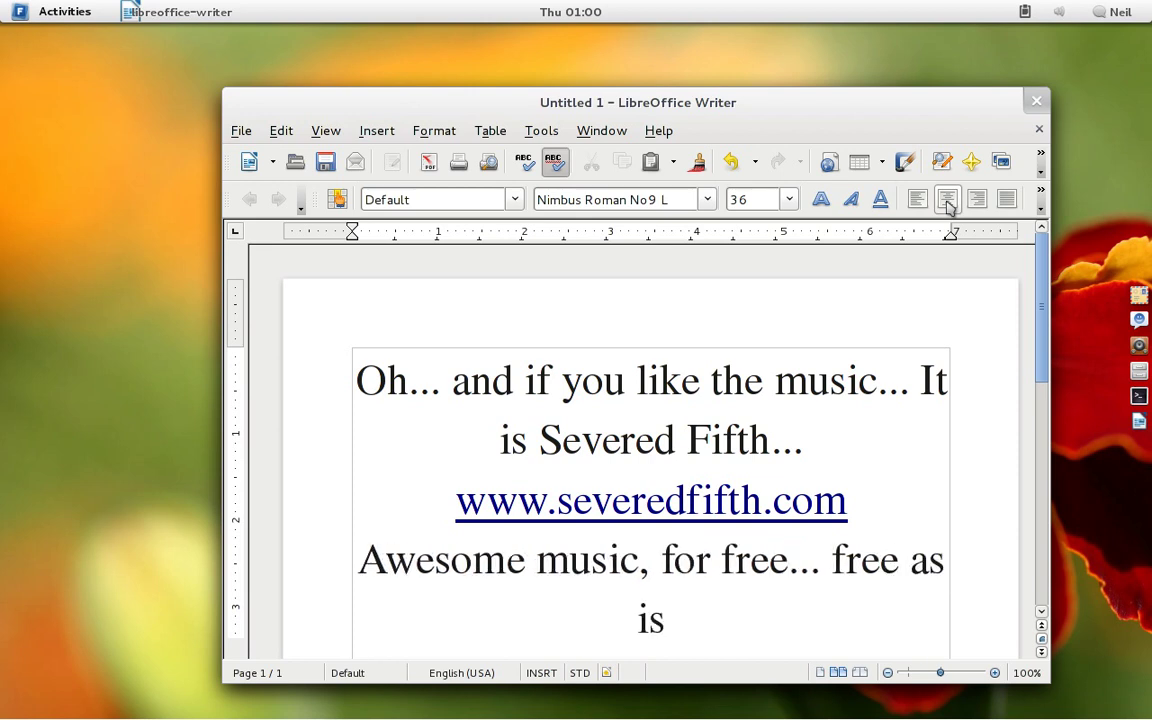
key(BackSpace)
text(n beer)
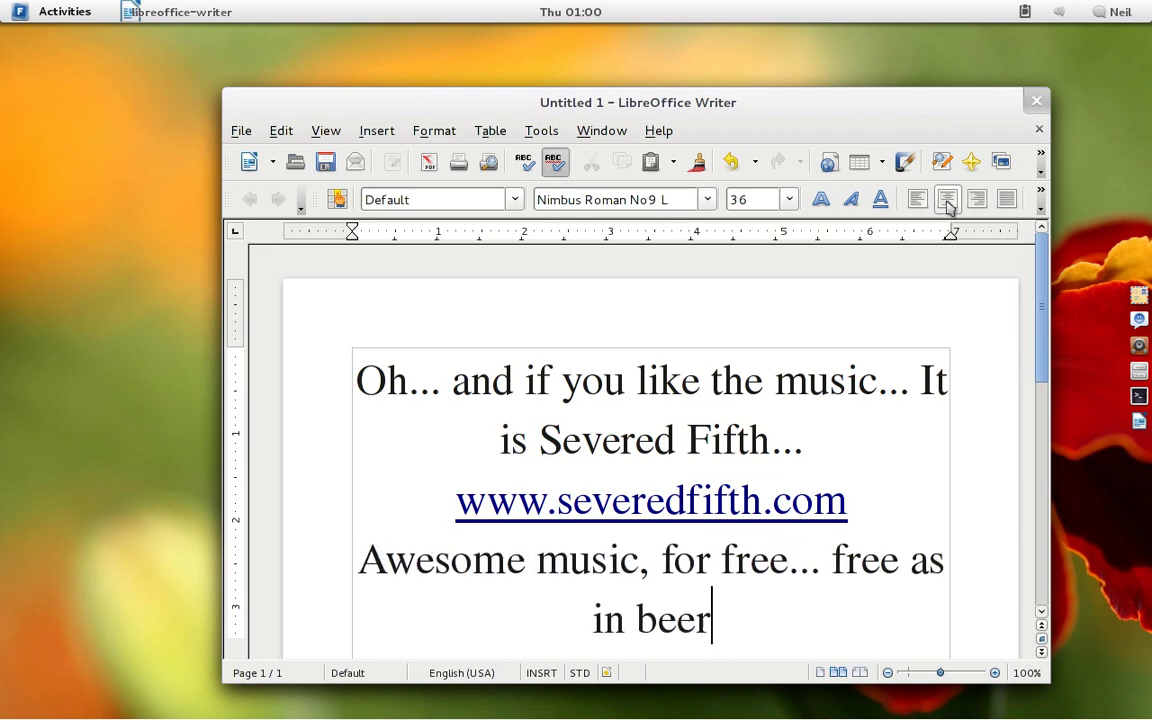
text( and as in speech ;))
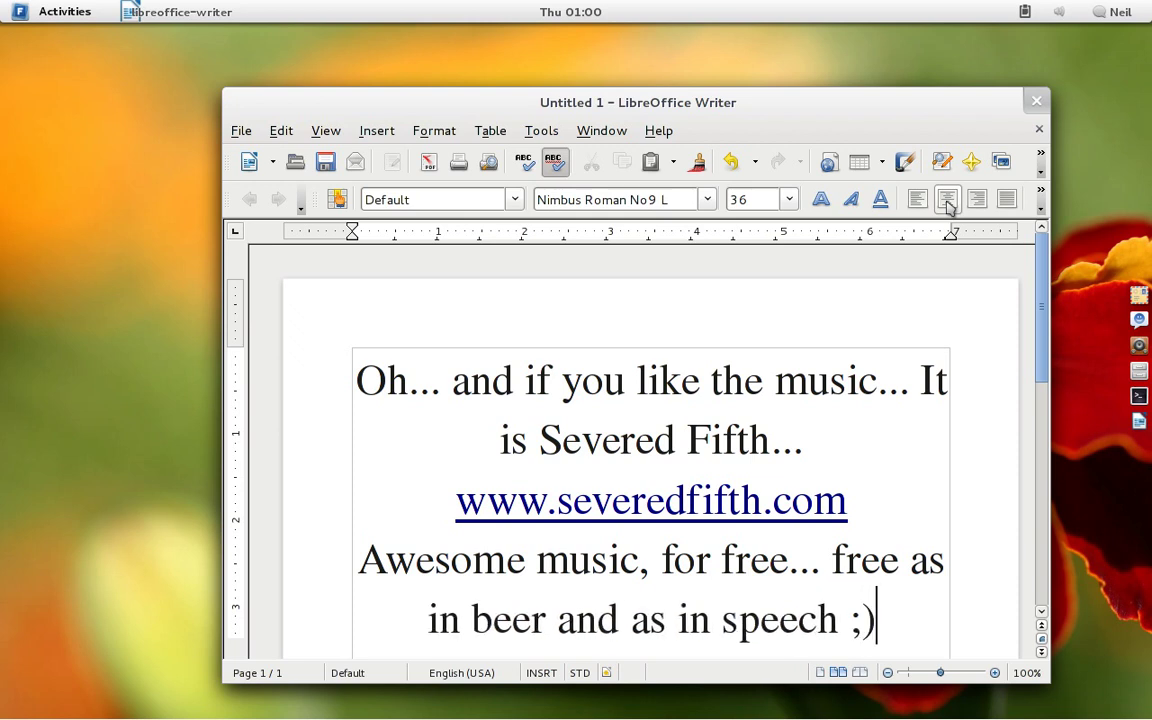
Step: Replace the whole document text with "Go grab it NOW :D"
key(ctrl+a)
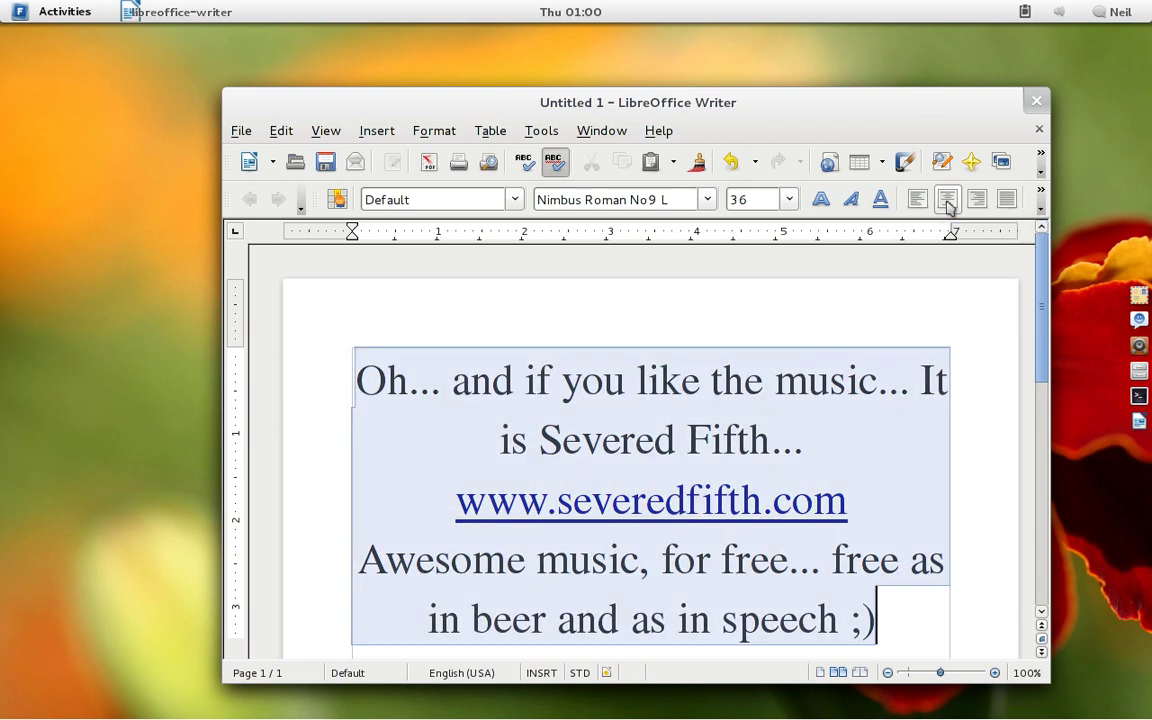
text(Go grab )
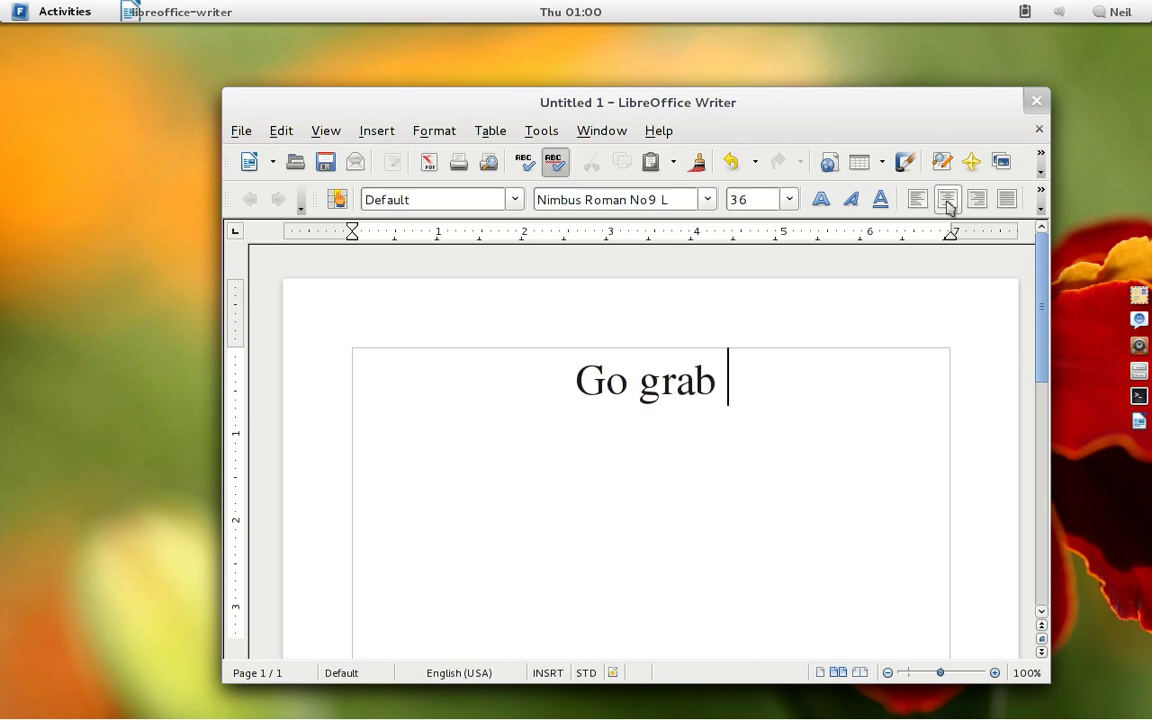
text(it NOW)
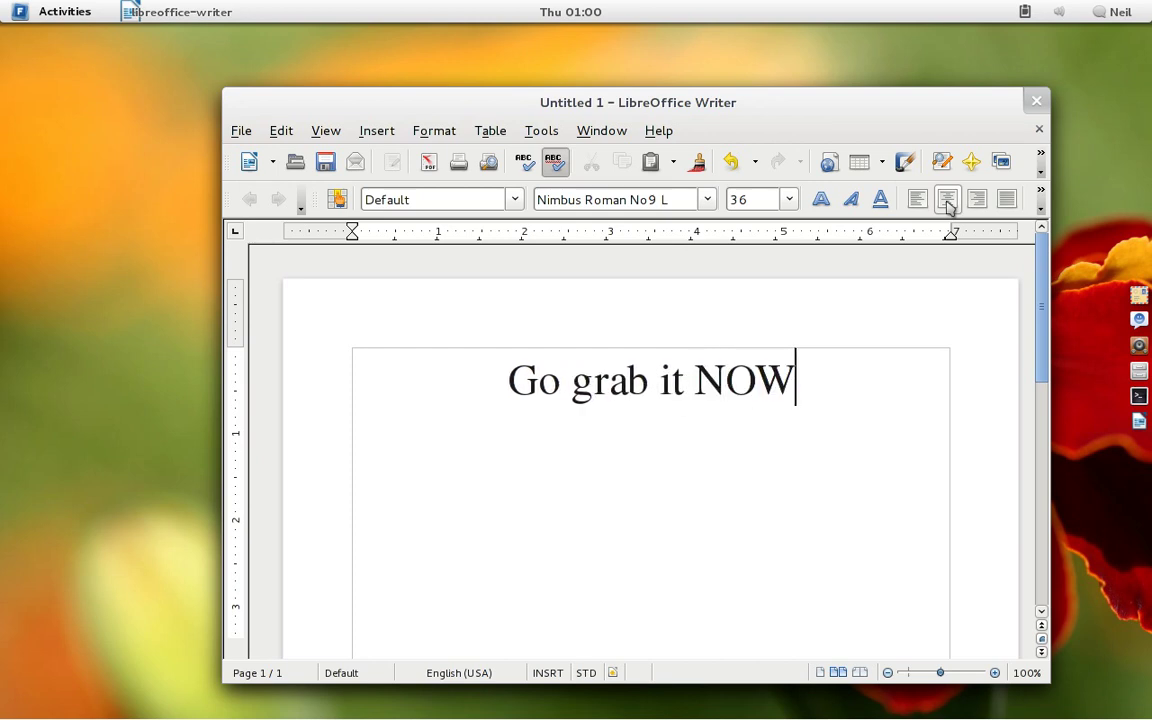
text( :D)
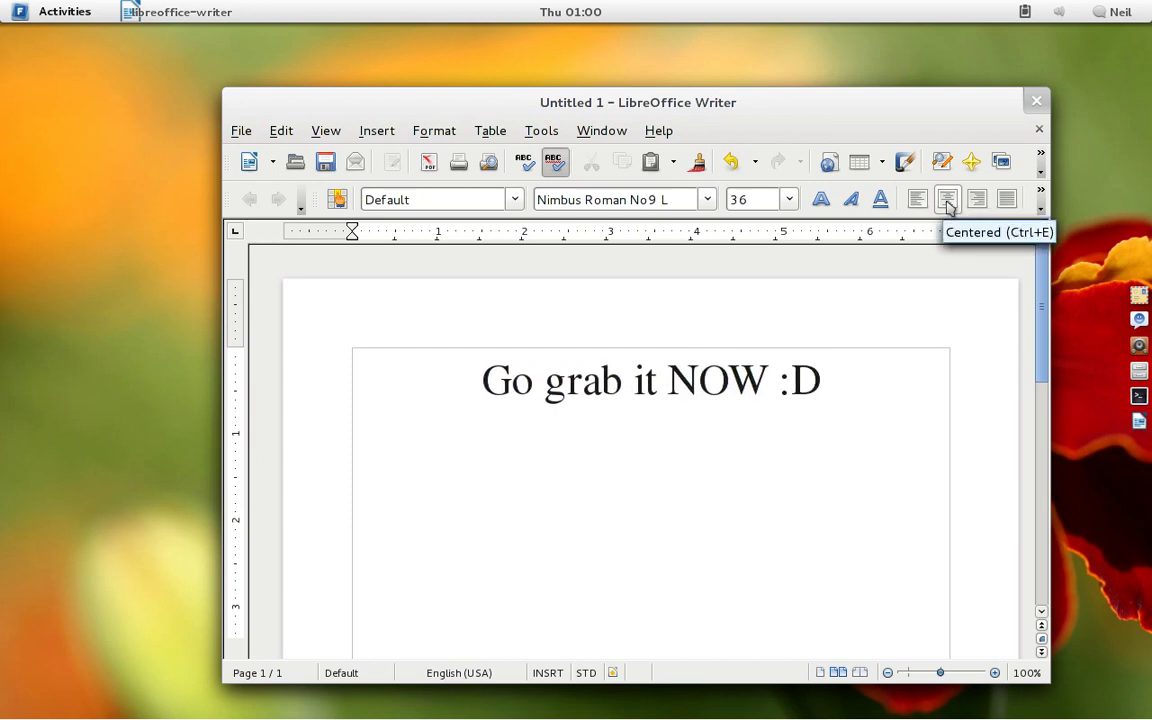
Step: Browse the full list of installed applications in the activities overview
mouse_move(2, 4)
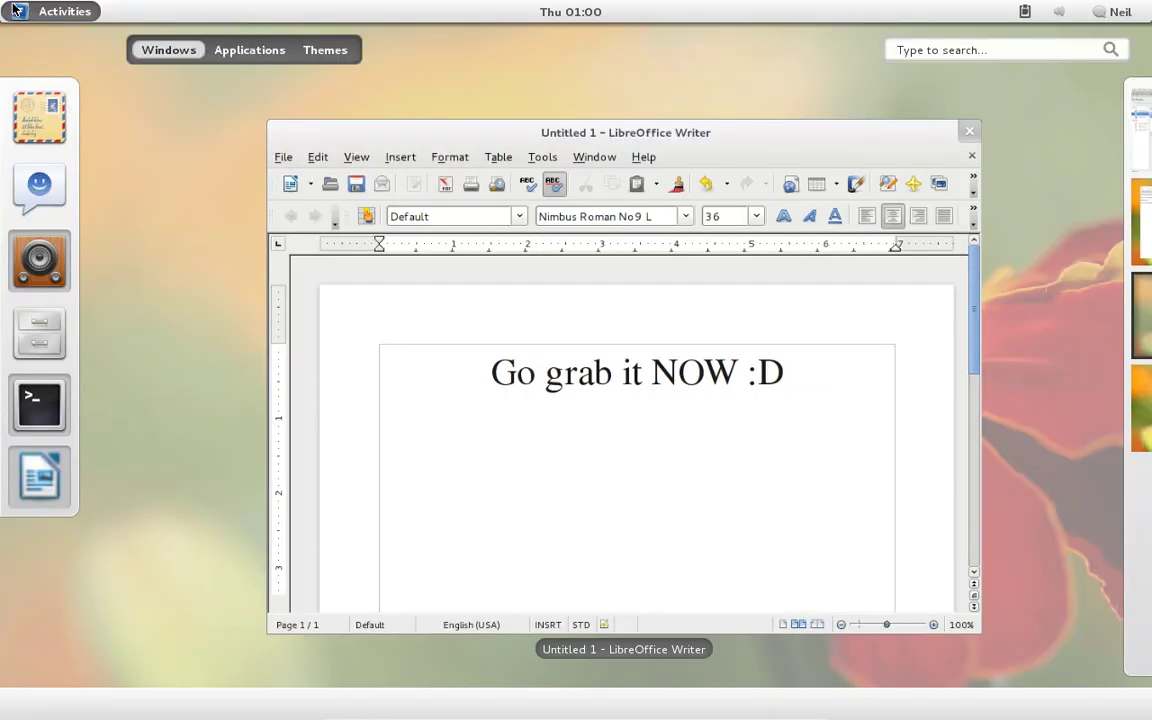
click(250, 52)
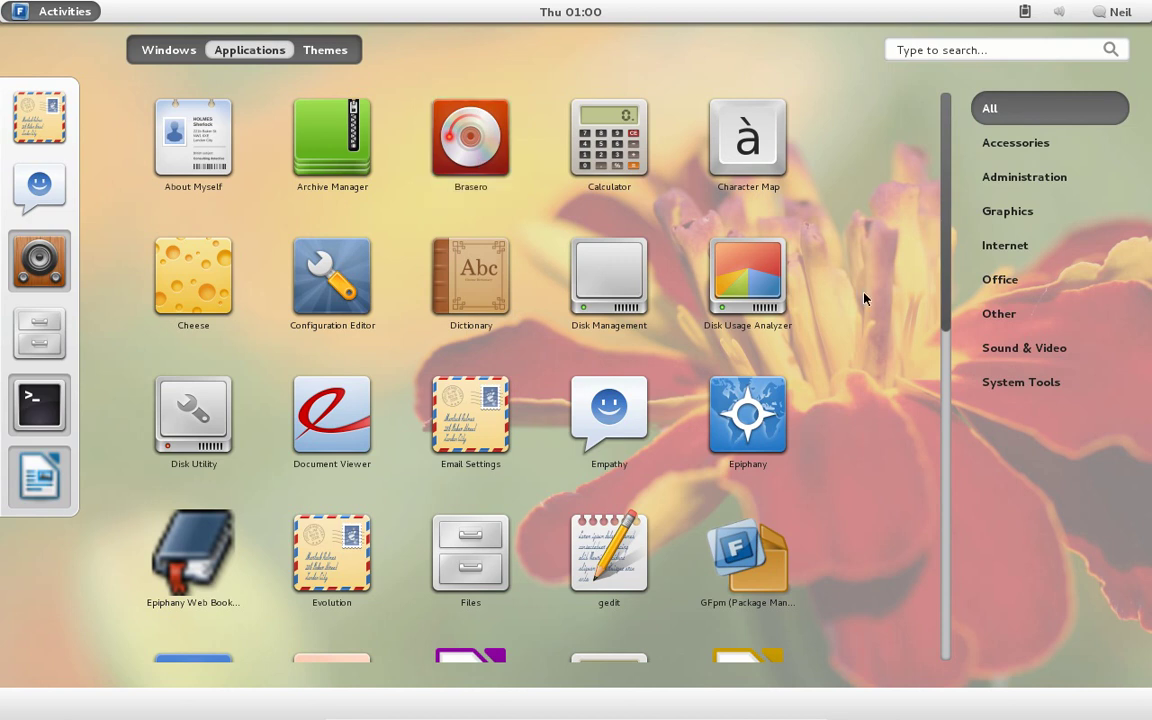
scroll(864, 296, down, 3)
scroll(866, 298, down, 6)
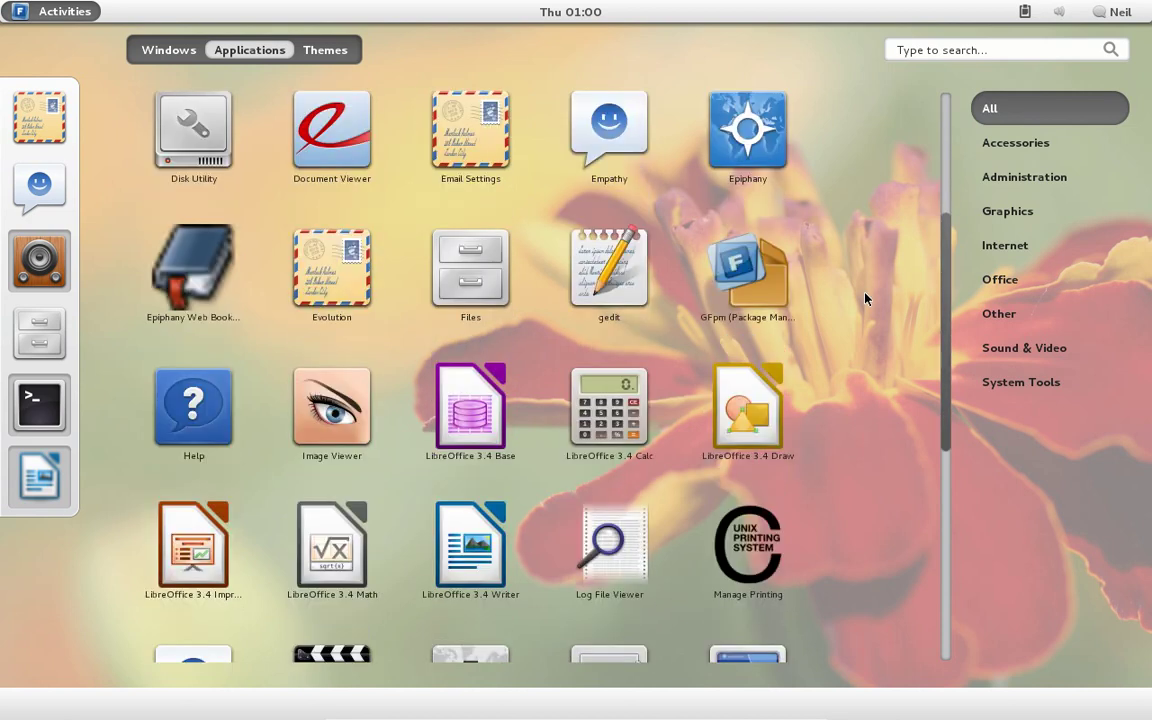